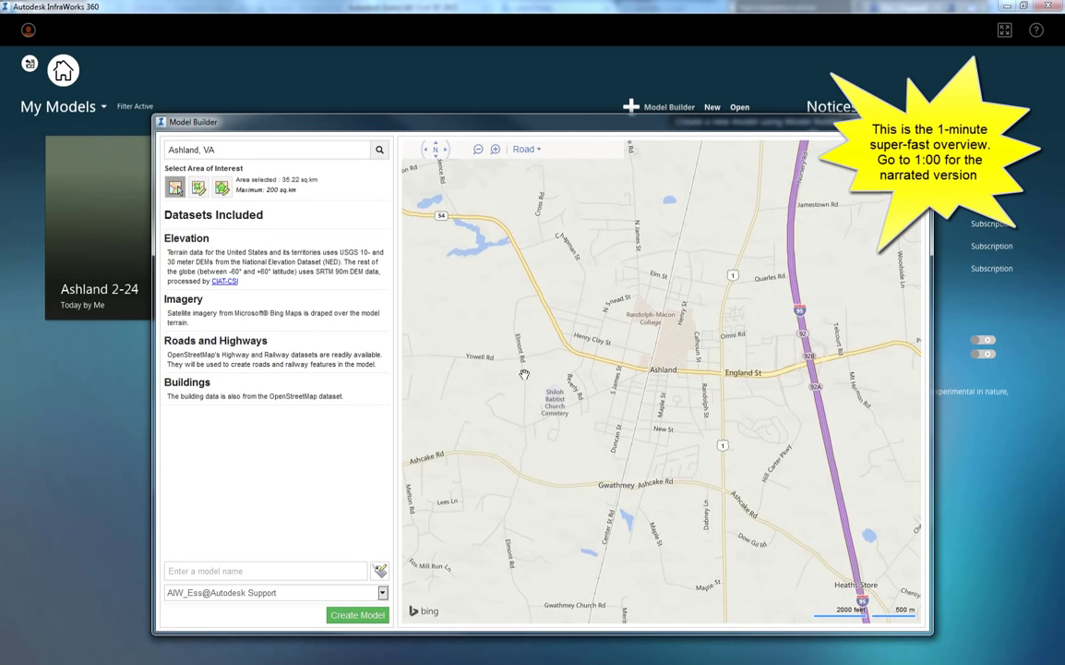
- Frame about 8.8 sq km of eastern Ashland, name the model Ashland, assign it to EPC_Test@Autodesk Support, and create it
{"action": "left_click_drag", "start_coordinate": [813, 360], "coordinate": [447, 497]}
{"action": "left_click", "coordinate": [266, 570]}
{"action": "type", "text": "Ashland"}
{"action": "left_click", "coordinate": [382, 594]}
{"action": "left_click", "coordinate": [236, 418]}
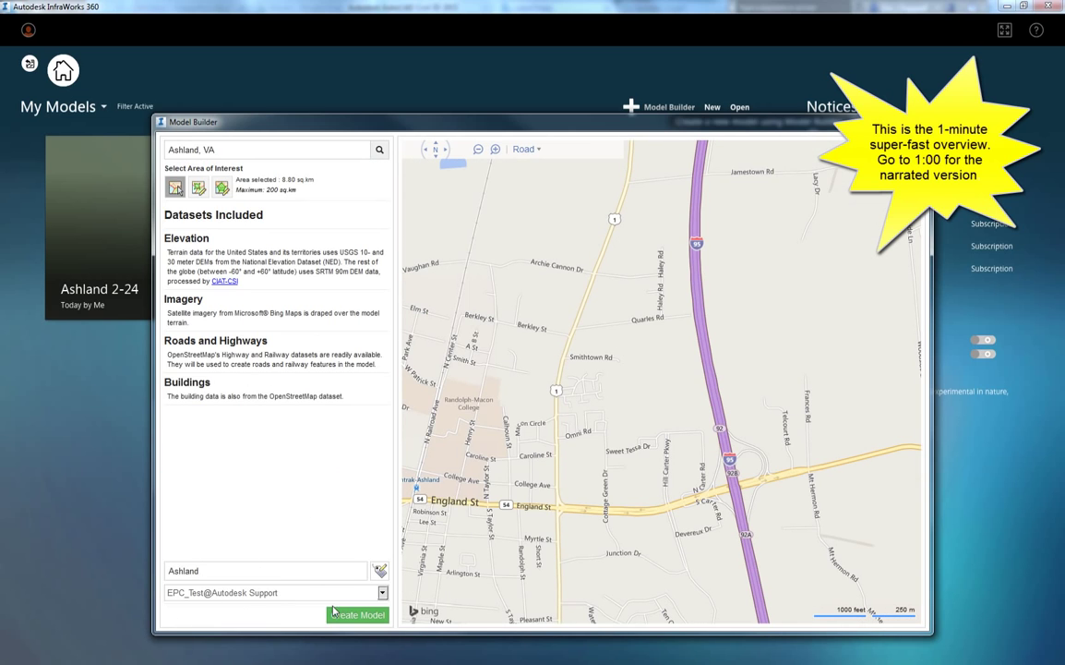
{"action": "left_click", "coordinate": [344, 615]}
- Open the Ashland 2-24 model from the home screen
{"action": "left_click", "coordinate": [67, 302]}
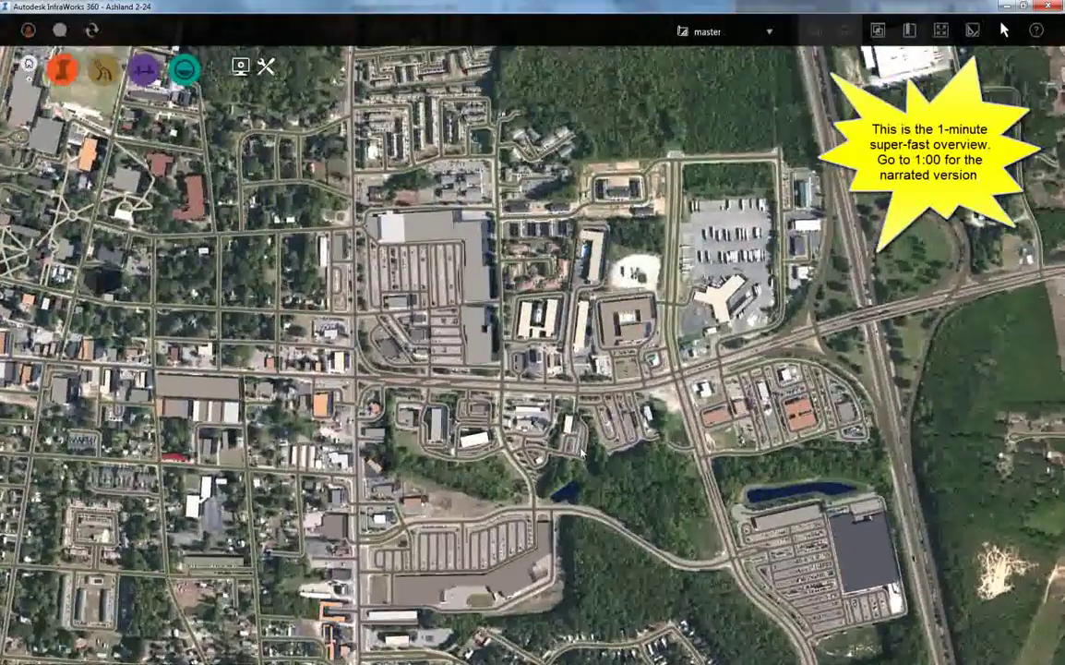
{"action": "middle_click_drag", "start_coordinate": [574, 425], "coordinate": [469, 554]}
{"action": "scroll", "coordinate": [391, 551], "scroll_direction": "down", "scroll_amount": 2}
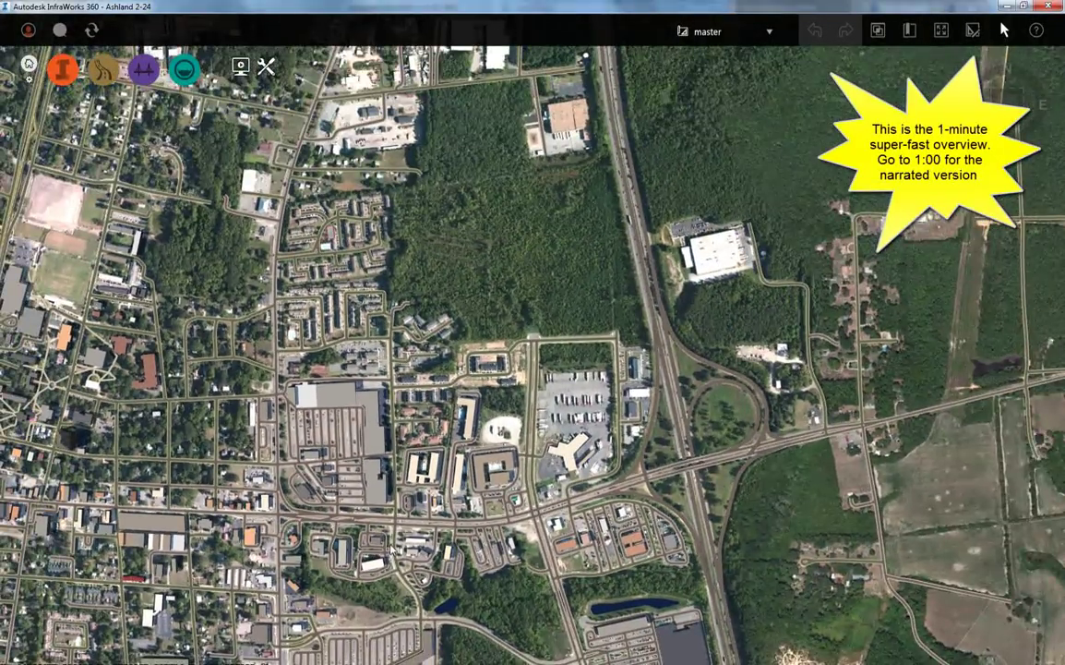
{"action": "scroll", "coordinate": [391, 551], "scroll_direction": "down", "scroll_amount": 3}
{"action": "middle_click_drag", "start_coordinate": [391, 551], "coordinate": [443, 558]}
- Confirm VA83-SF as the model's UCS in the model properties
{"action": "left_click", "coordinate": [267, 68]}
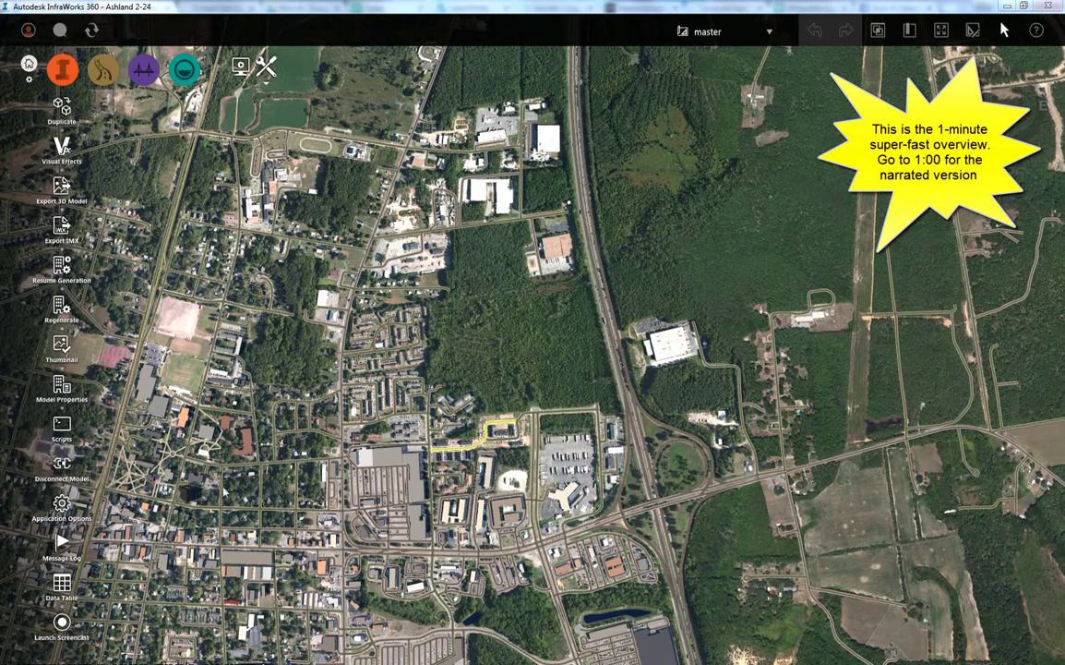
{"action": "left_click", "coordinate": [265, 67]}
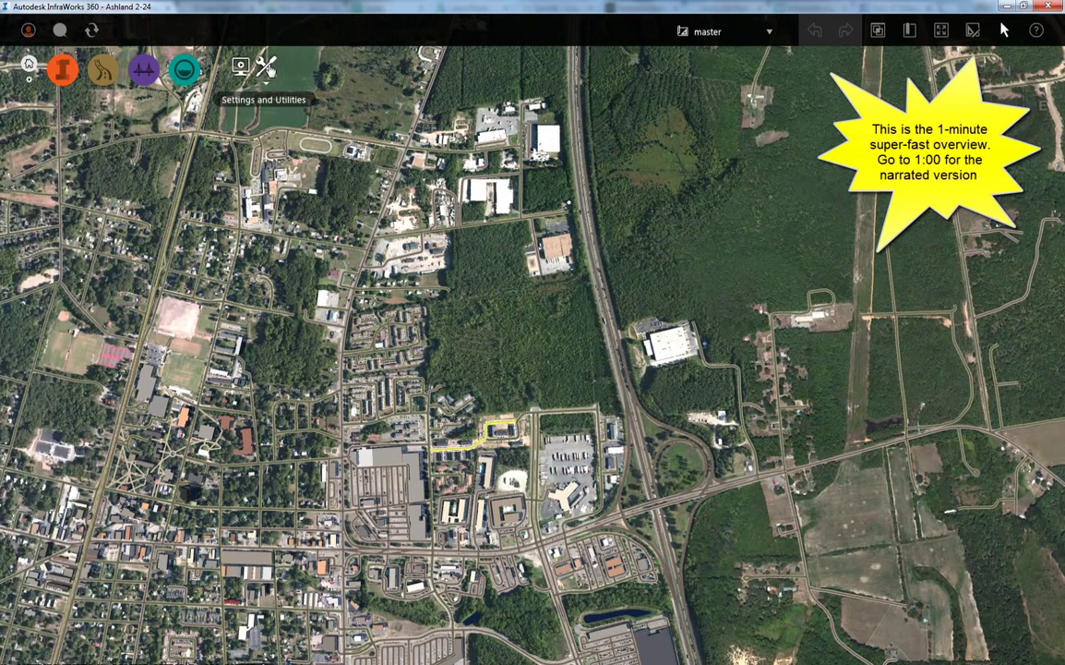
{"action": "left_click", "coordinate": [264, 67]}
{"action": "left_click", "coordinate": [62, 383]}
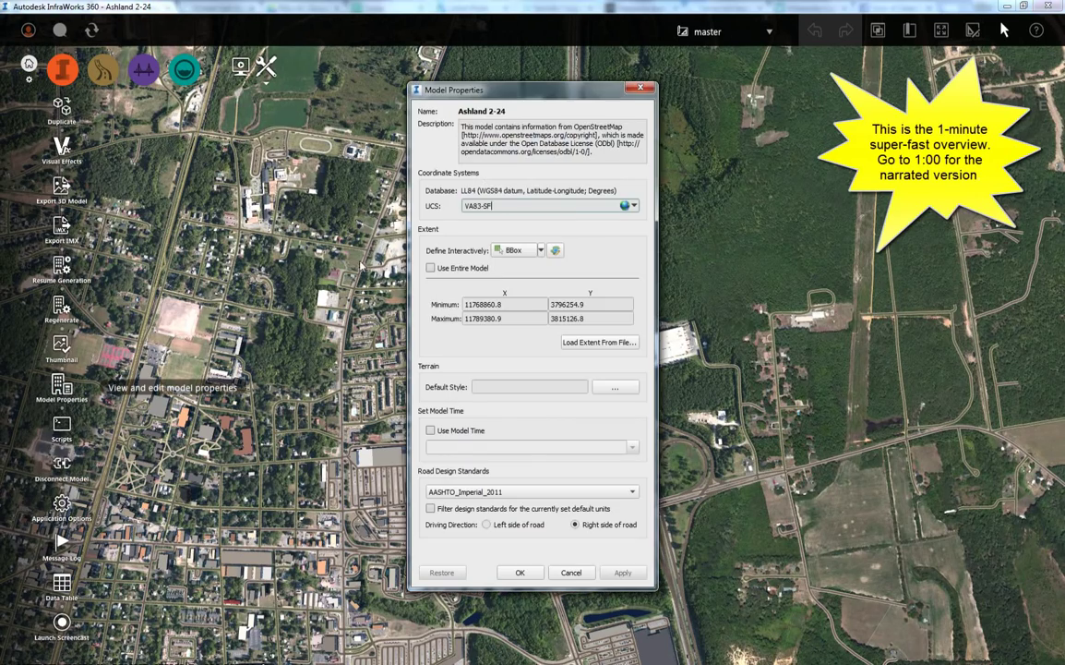
{"action": "left_click", "coordinate": [521, 573]}
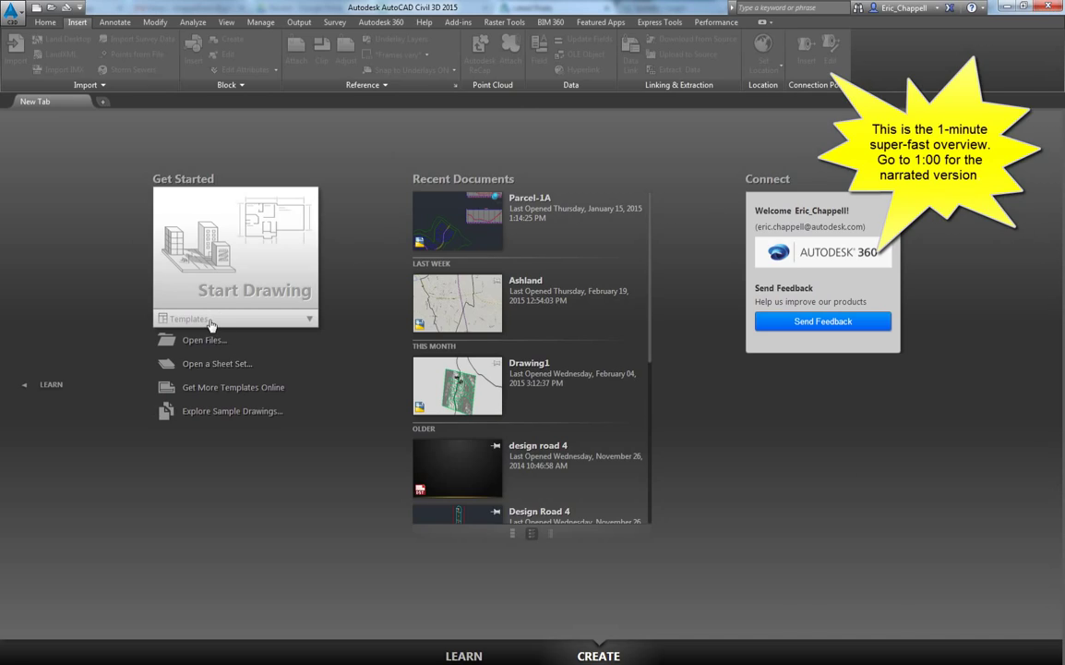
- In Civil 3D, start a new drawing from the _AutoCAD Civil 3D (Imperial) NCS template
{"action": "left_click", "coordinate": [194, 319]}
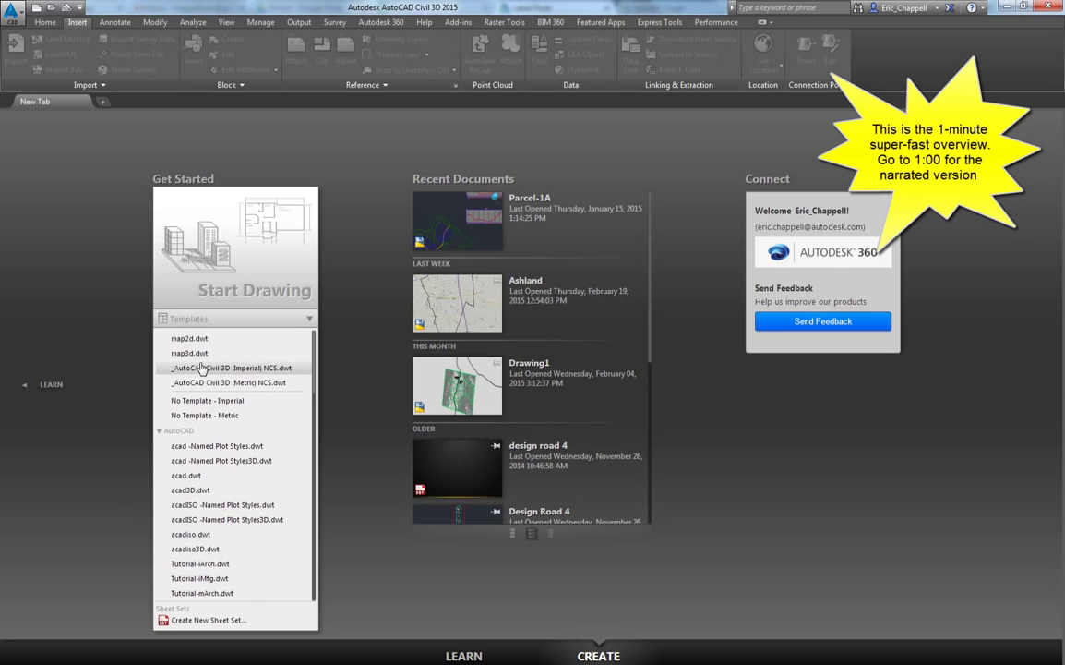
{"action": "left_click", "coordinate": [201, 369]}
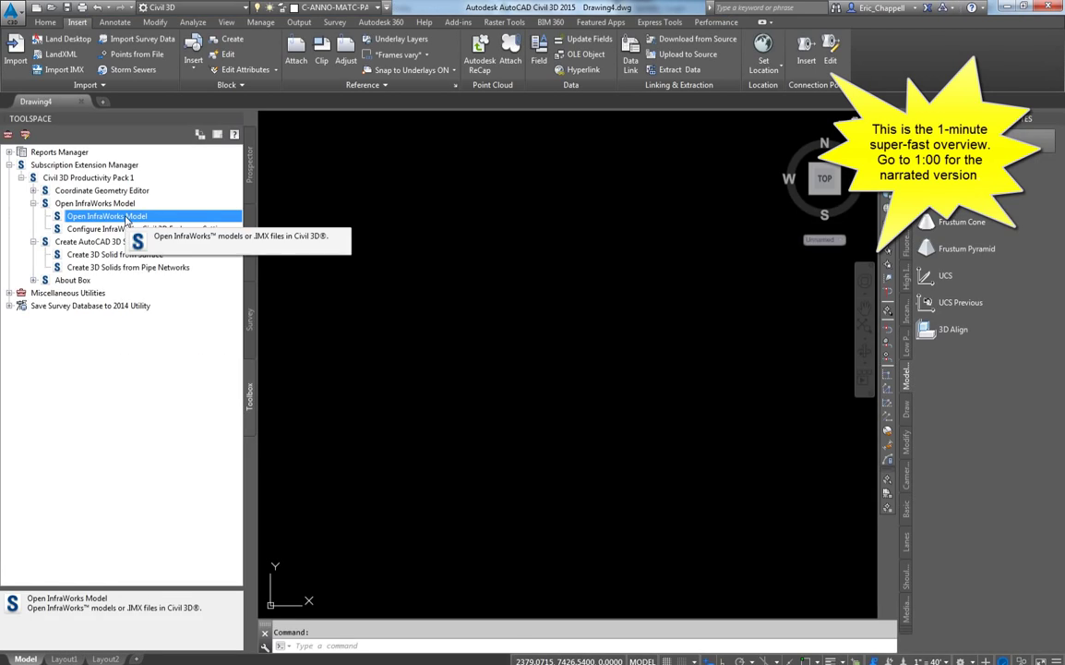
- Run Open InfraWorks Model, choose Ashland 2-24.sqlite as the source, and set the drawing's coordinate system to VA83-SF
{"action": "right_click", "coordinate": [128, 217]}
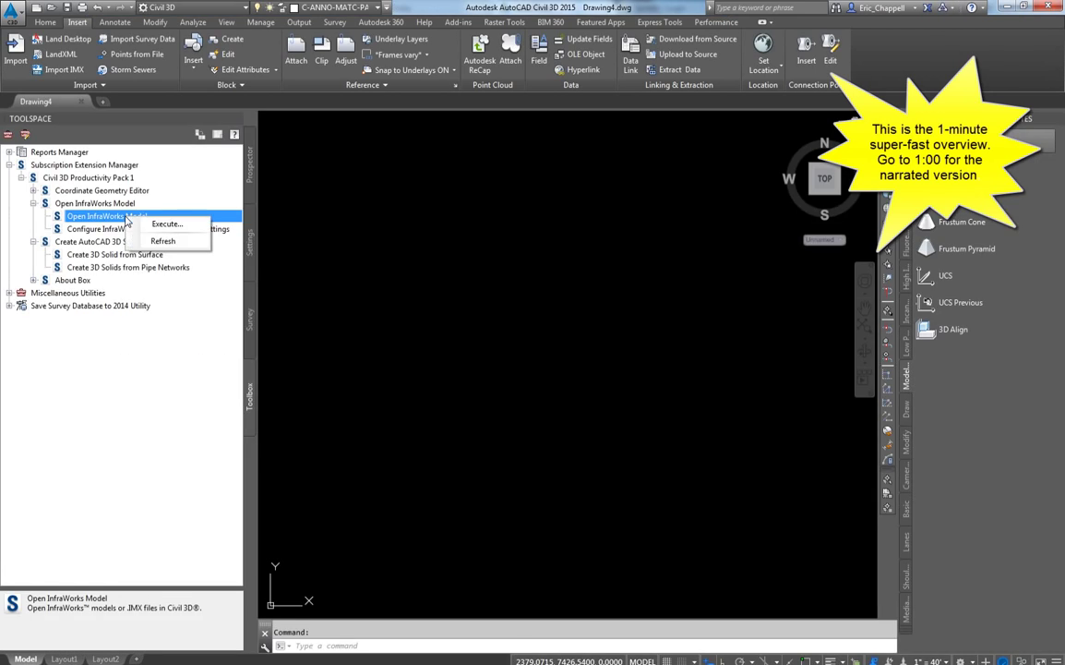
{"action": "left_click", "coordinate": [166, 223]}
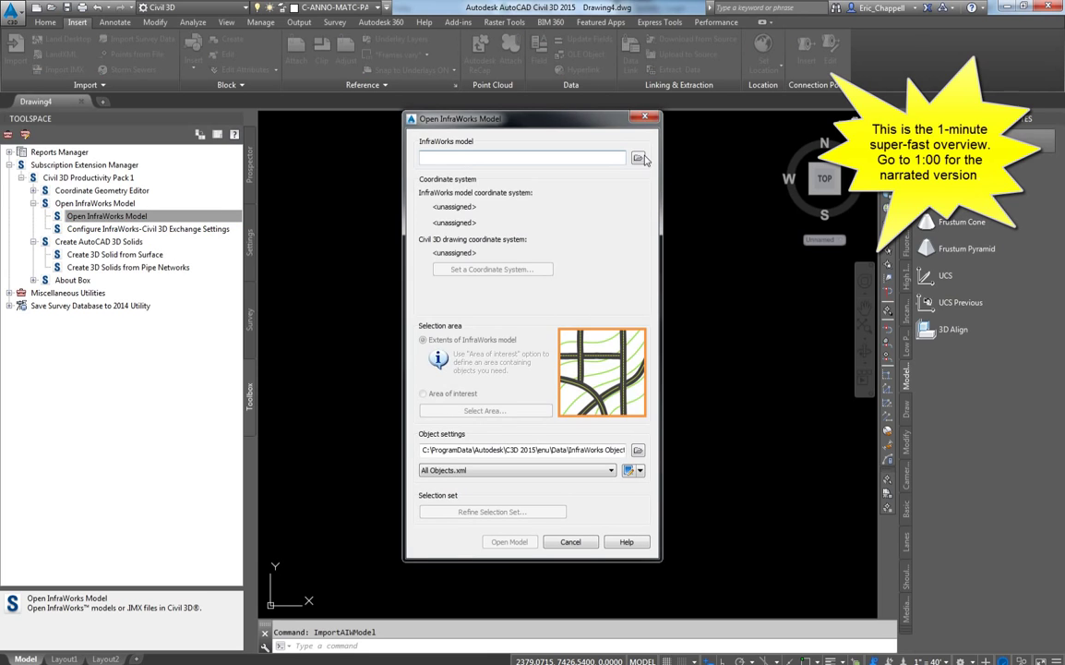
{"action": "left_click", "coordinate": [638, 158]}
{"action": "left_click", "coordinate": [430, 222]}
{"action": "left_click", "coordinate": [574, 395]}
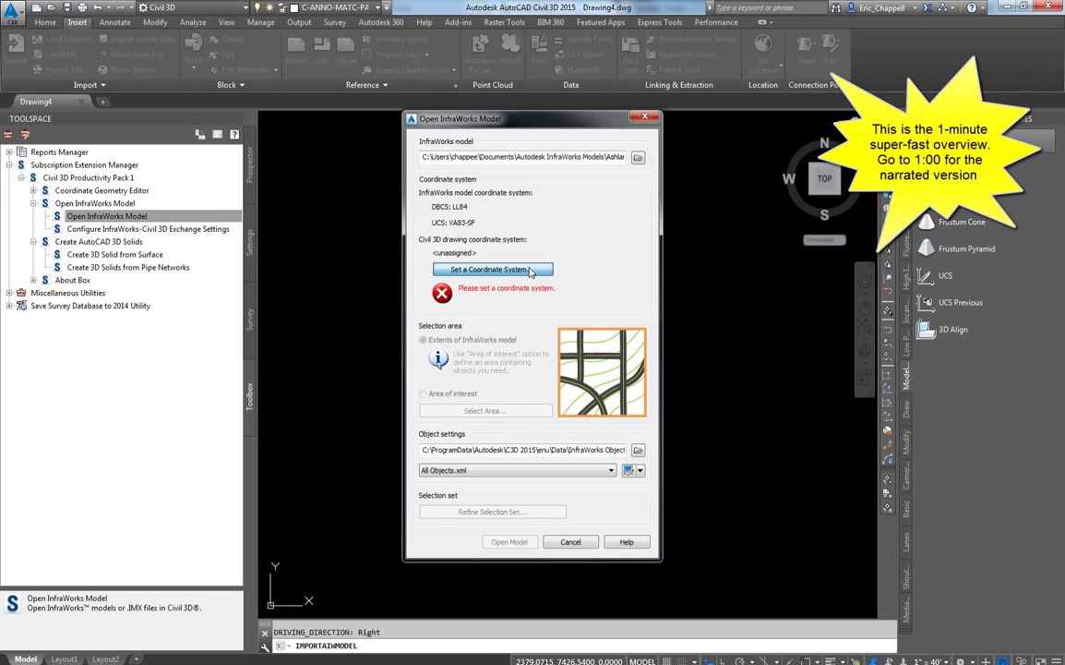
{"action": "left_click", "coordinate": [531, 270]}
{"action": "left_click", "coordinate": [480, 242]}
- Limit the import to an area of interest windowed over northeastern Ashland and open the model in the drawing
{"action": "left_click", "coordinate": [423, 395]}
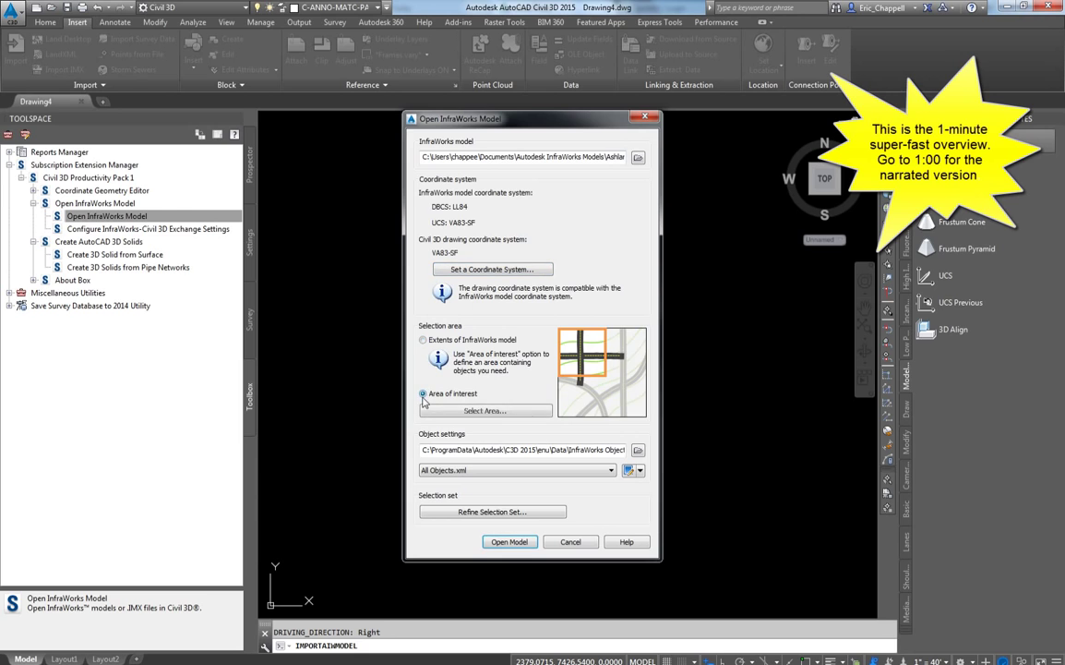
{"action": "left_click", "coordinate": [484, 410]}
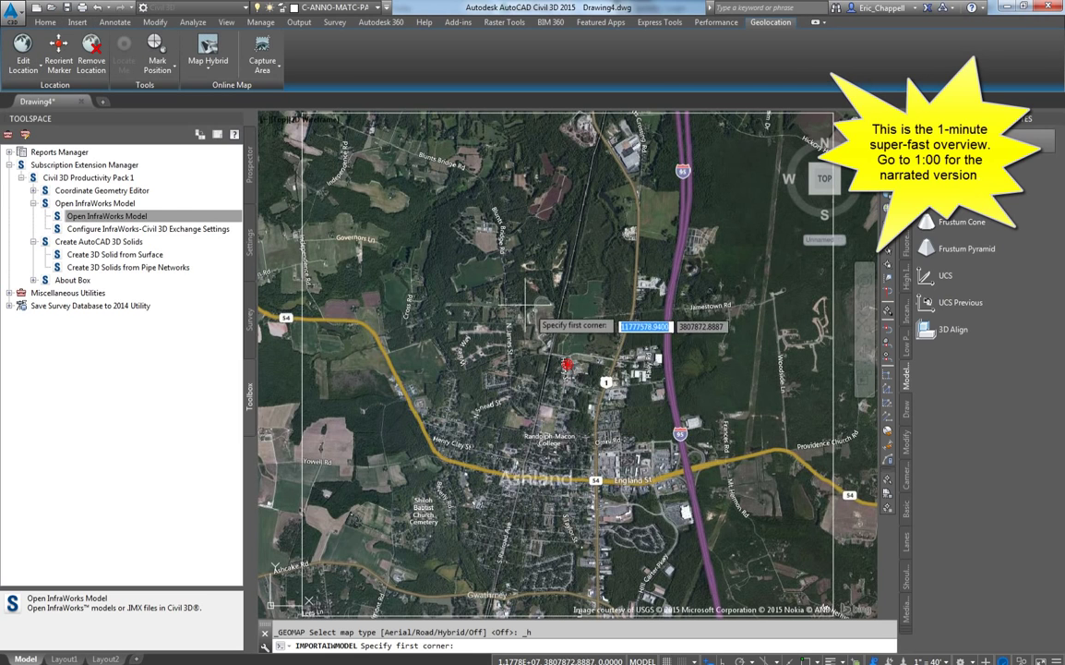
{"action": "left_click", "coordinate": [526, 302]}
{"action": "left_click", "coordinate": [628, 452]}
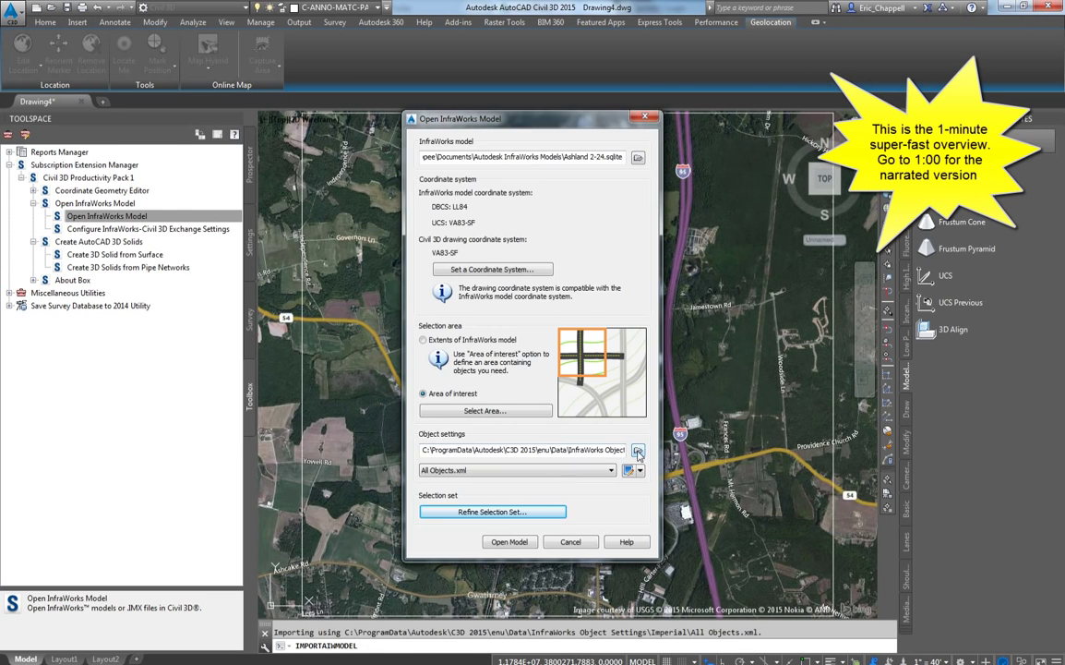
{"action": "left_click", "coordinate": [494, 545]}
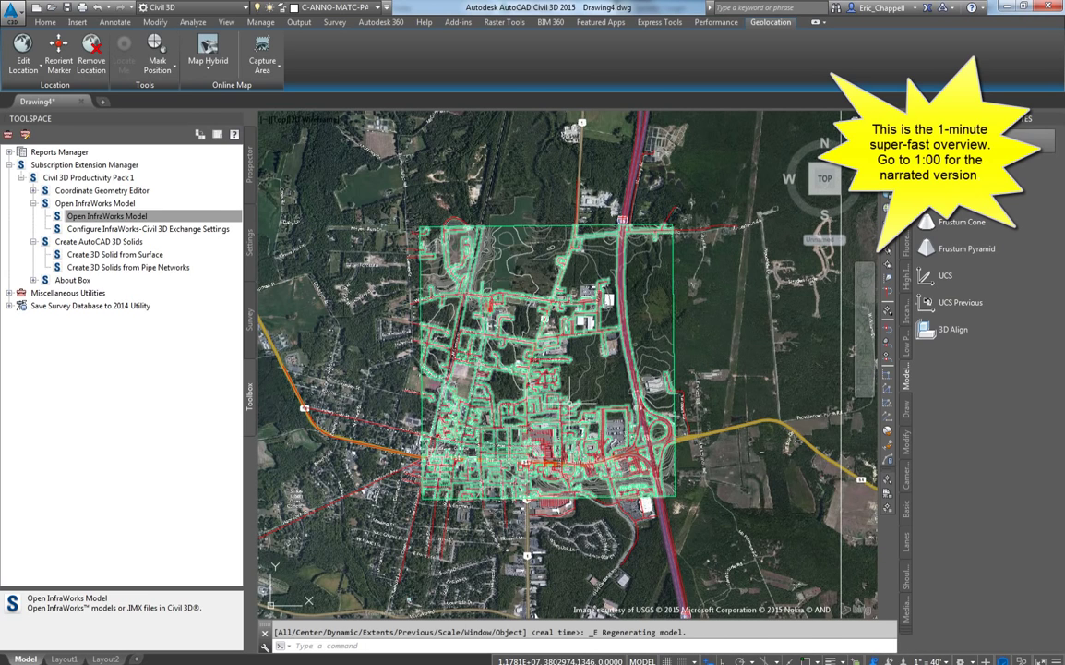
- Capture the online map over the imported model area as an image, and turn the live map off
{"action": "left_click", "coordinate": [263, 66]}
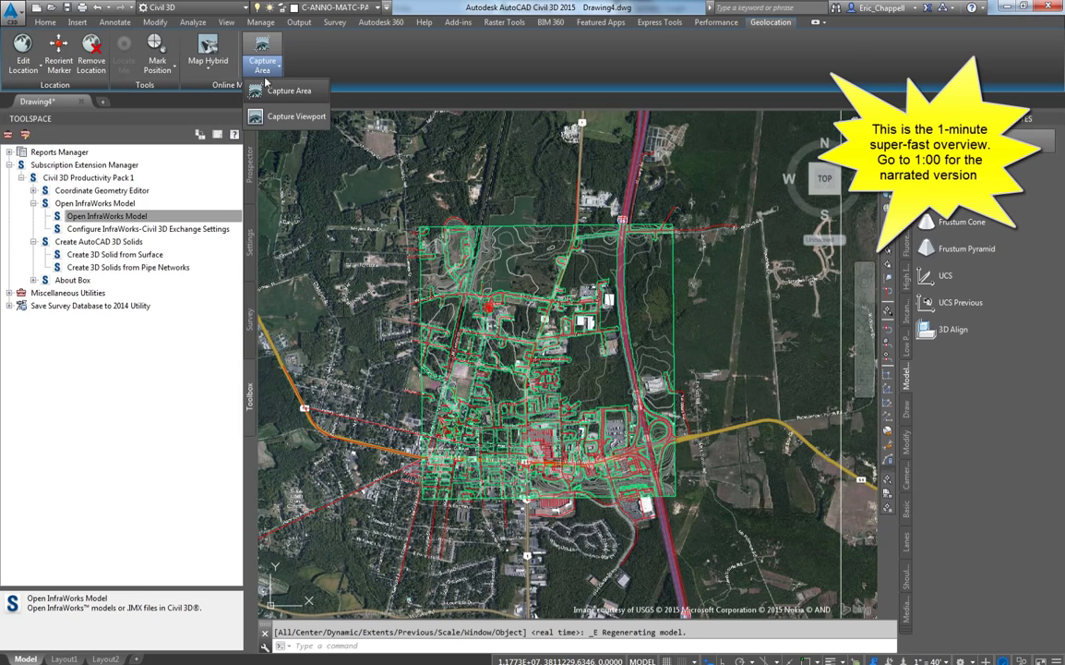
{"action": "left_click", "coordinate": [289, 90]}
{"action": "left_click", "coordinate": [414, 222]}
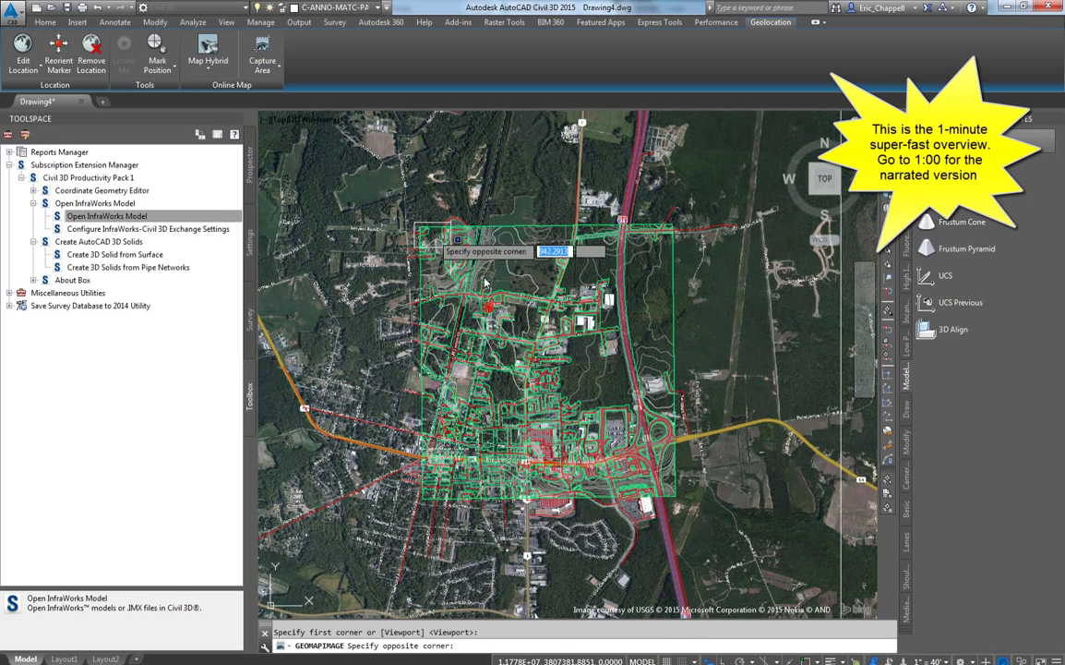
{"action": "left_click", "coordinate": [675, 496]}
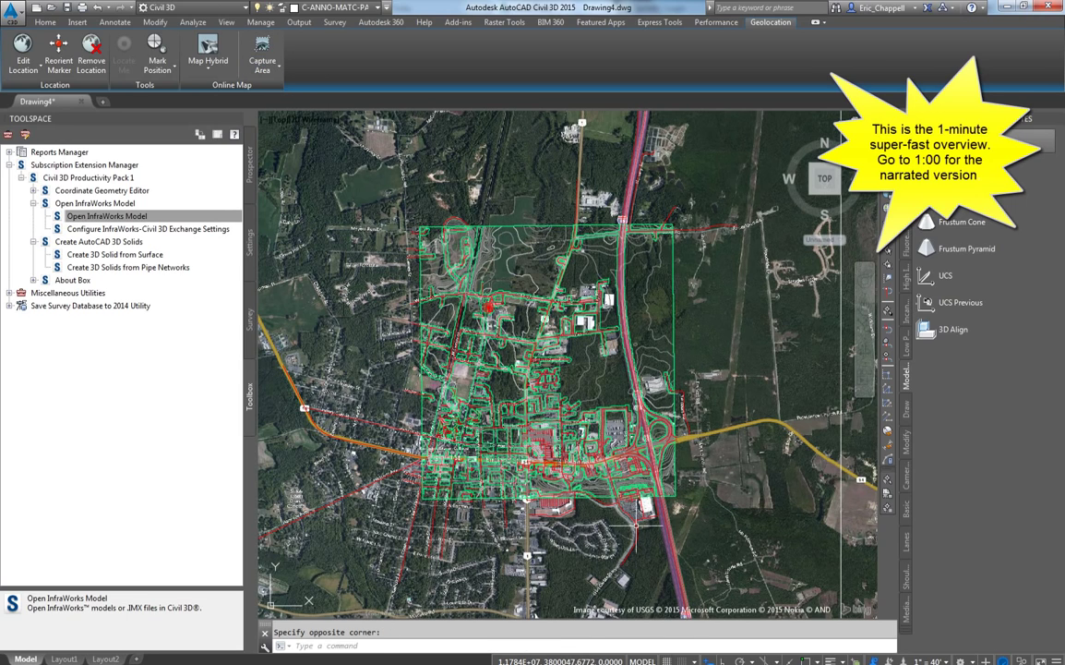
{"action": "left_click", "coordinate": [208, 51]}
{"action": "left_click", "coordinate": [196, 151]}
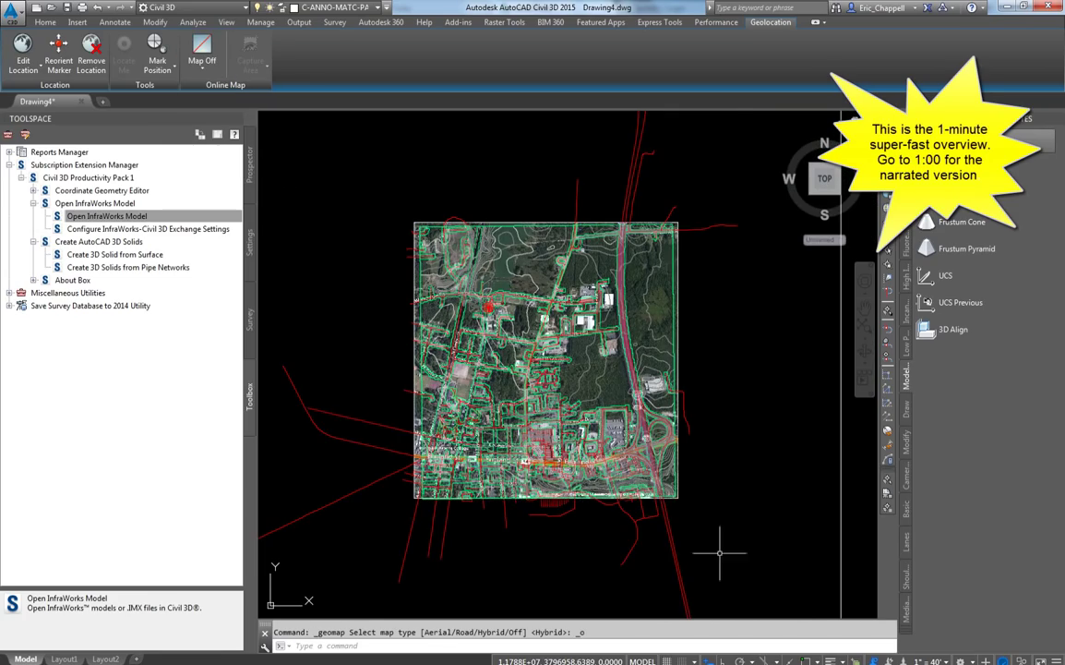
- Change the AIW_Existing_Transportation surface to a style that hides its contours and border
{"action": "scroll", "coordinate": [528, 422], "scroll_direction": "up", "scroll_amount": 6}
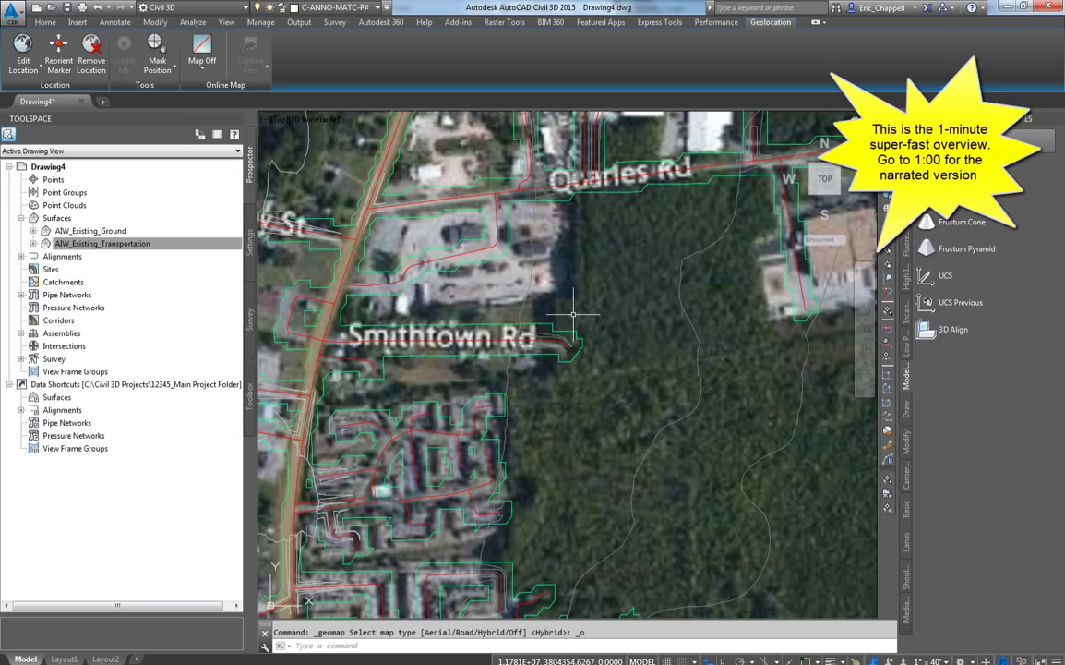
{"action": "left_click", "coordinate": [573, 330]}
{"action": "right_click", "coordinate": [573, 331]}
{"action": "left_click", "coordinate": [633, 477]}
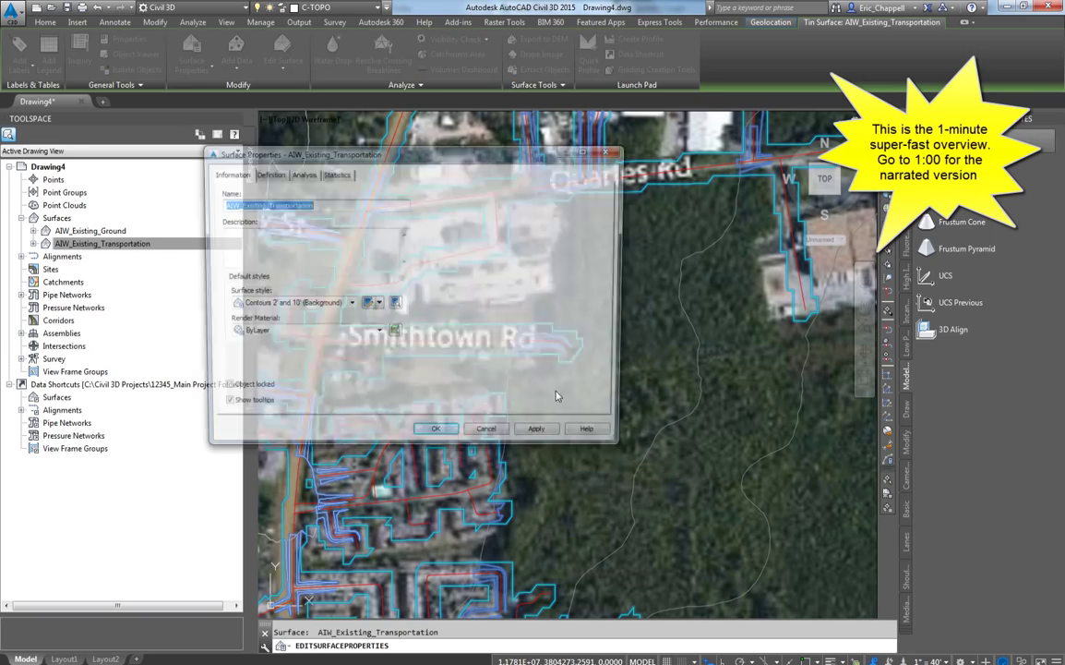
{"action": "left_click", "coordinate": [352, 302]}
{"action": "left_click", "coordinate": [272, 323]}
{"action": "left_click", "coordinate": [435, 428]}
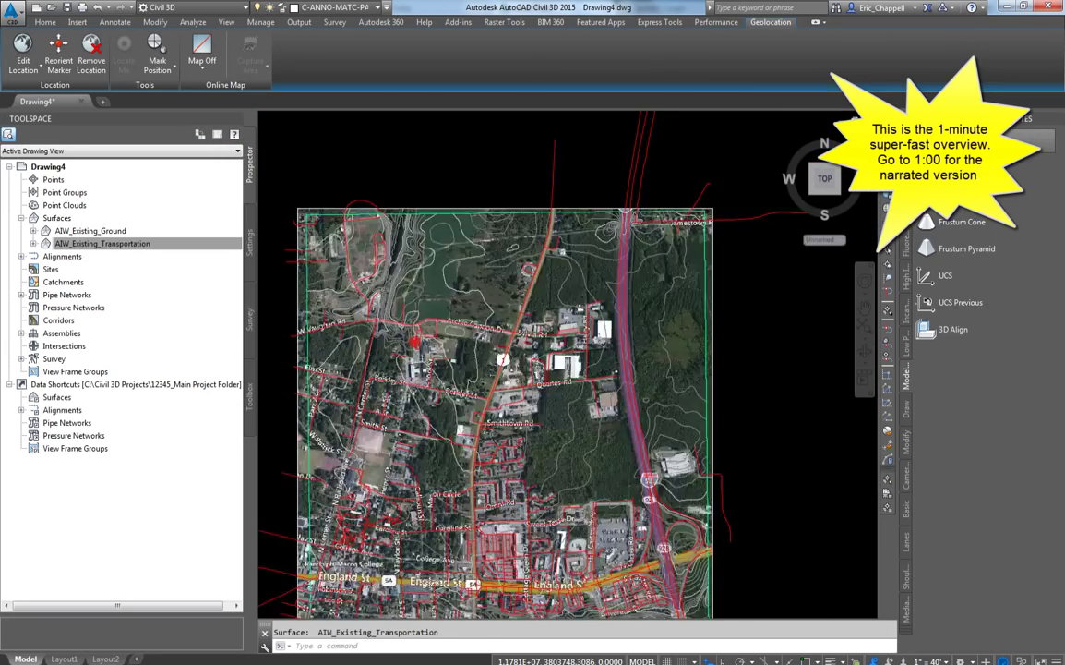
{"action": "scroll", "coordinate": [528, 374], "scroll_direction": "down", "scroll_amount": 3}
{"action": "scroll", "coordinate": [528, 374], "scroll_direction": "up", "scroll_amount": 2}
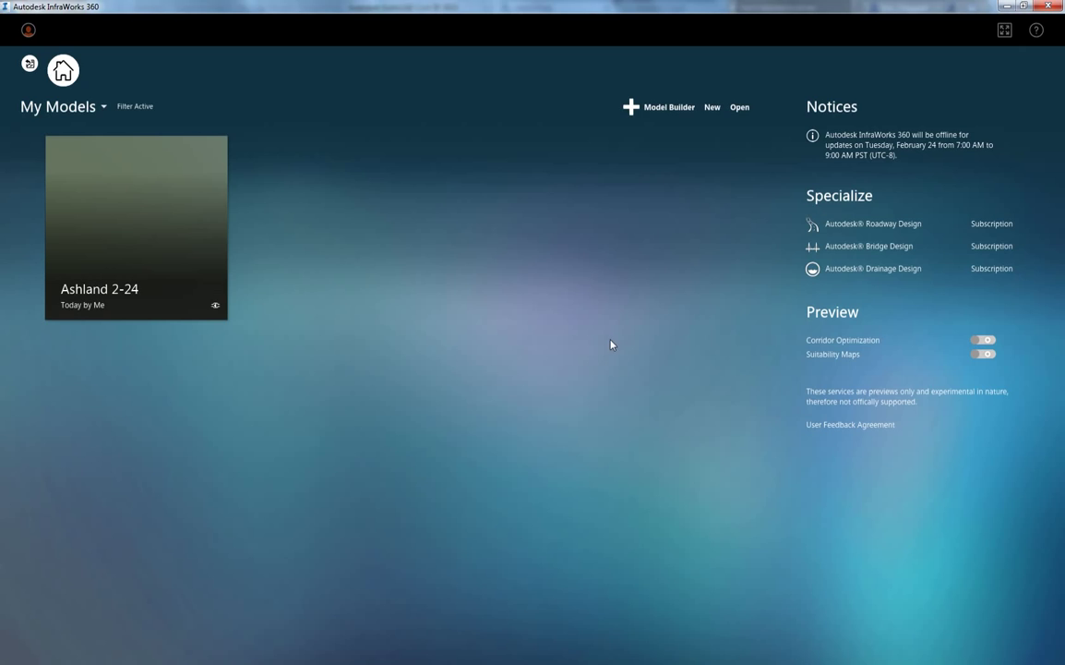
- In InfraWorks 360, start a new Model Builder model and locate Ashland, VA on the map
{"action": "left_click", "coordinate": [666, 107]}
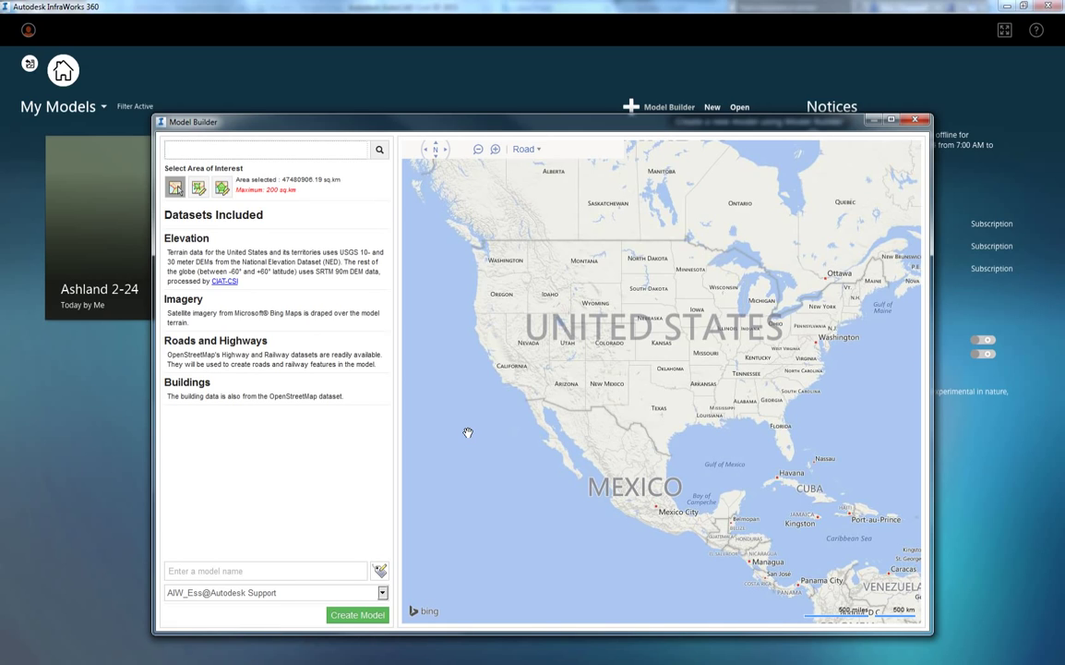
{"action": "type", "text": "Ashlan"}
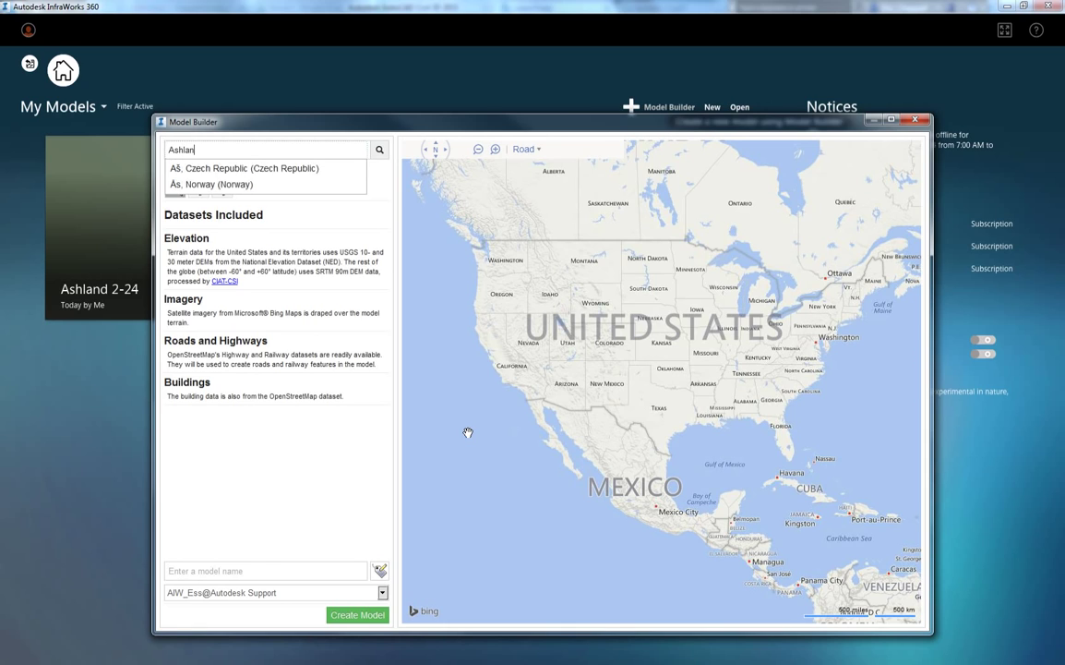
{"action": "type", "text": "d, VA"}
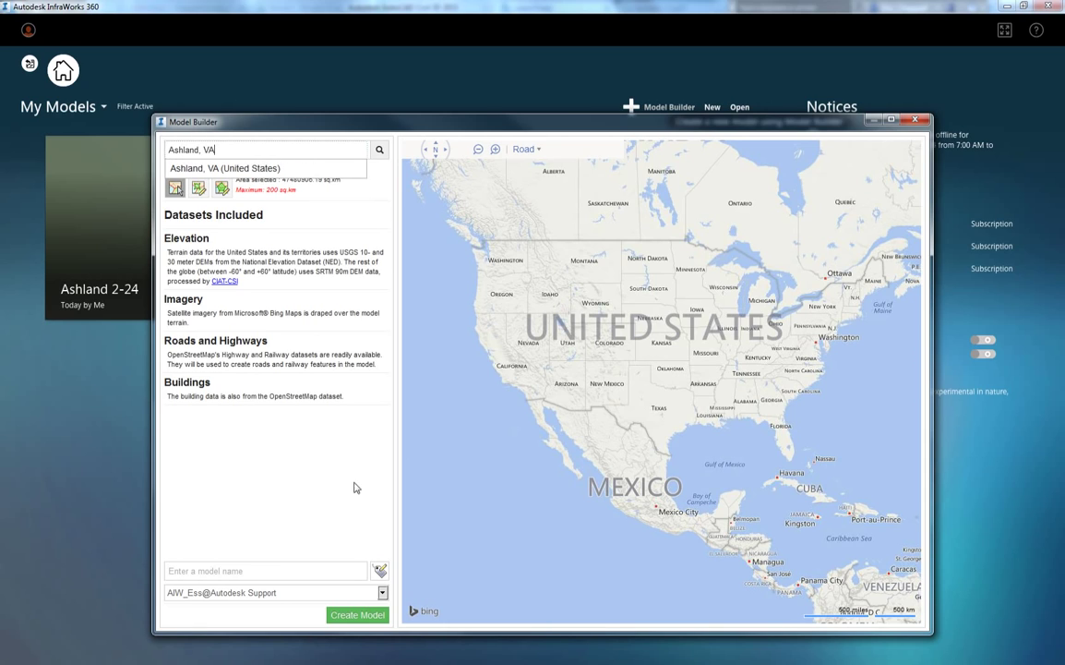
{"action": "left_click", "coordinate": [333, 168]}
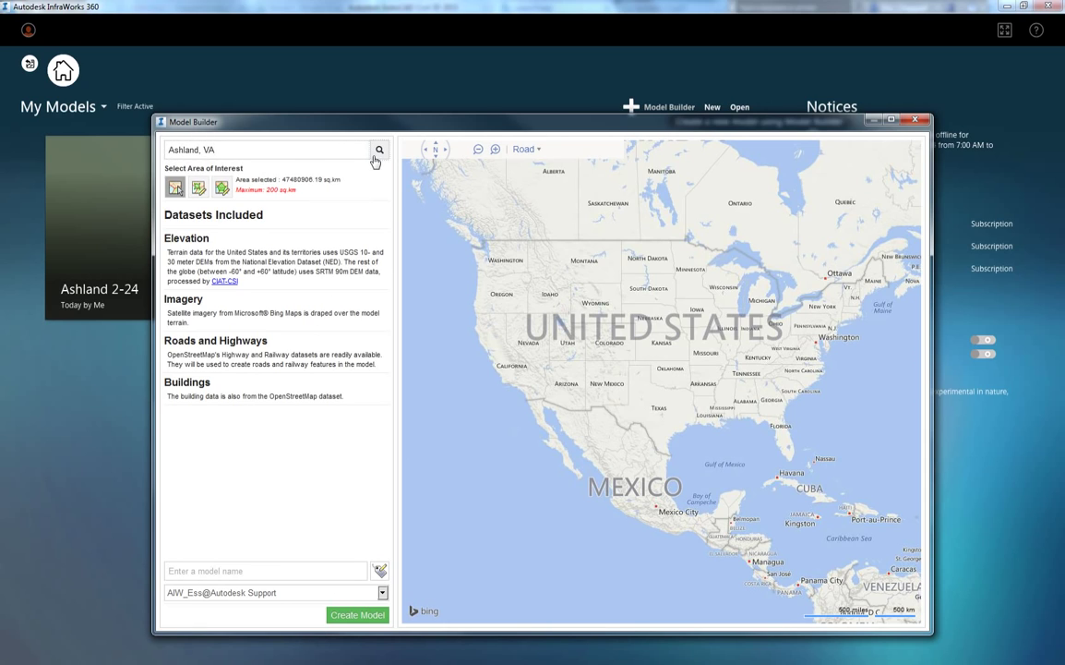
{"action": "left_click", "coordinate": [374, 157]}
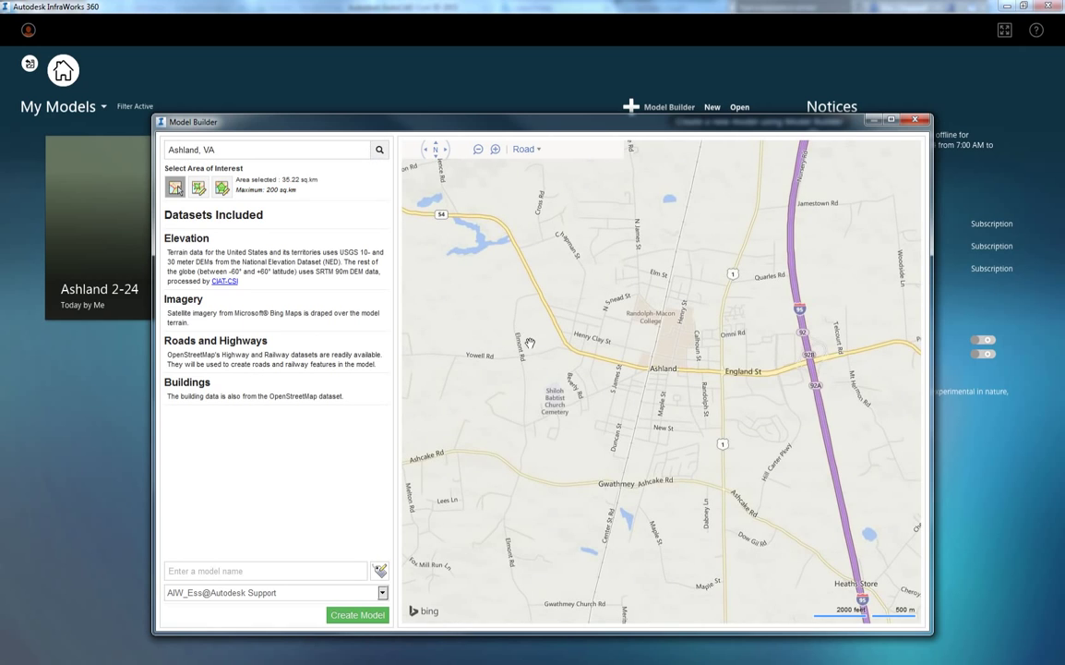
- Frame an area of interest of about 8.8 sq km covering eastern Ashland and the I-95 interchange at England St
{"action": "left_click_drag", "start_coordinate": [530, 342], "coordinate": [511, 398]}
{"action": "left_click_drag", "start_coordinate": [611, 404], "coordinate": [626, 484]}
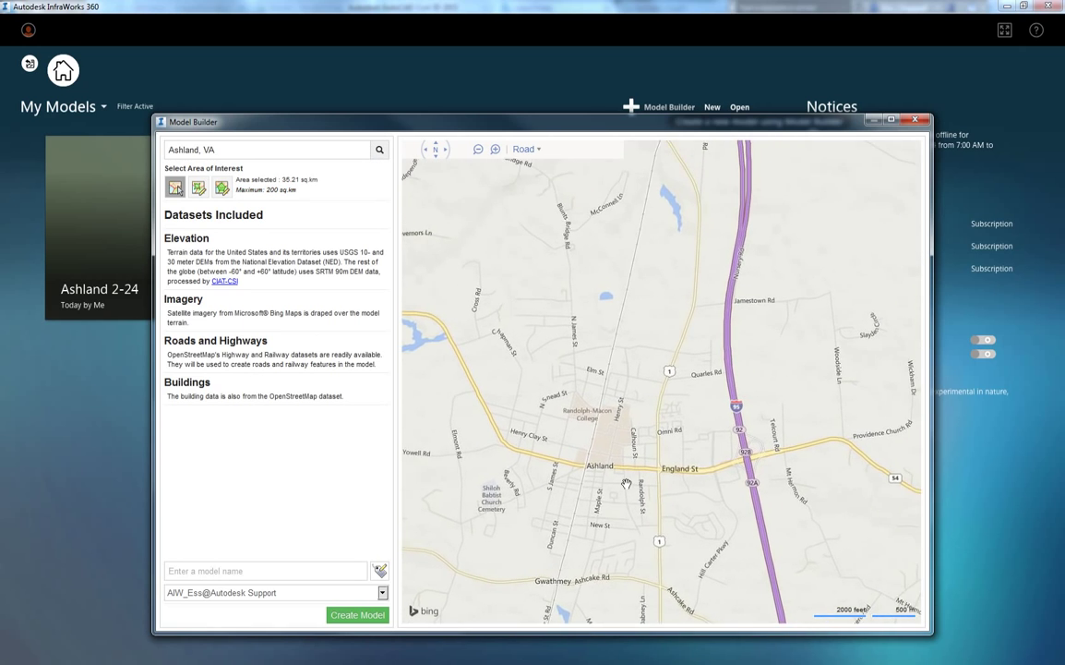
{"action": "scroll", "coordinate": [626, 484], "scroll_direction": "up", "scroll_amount": 1}
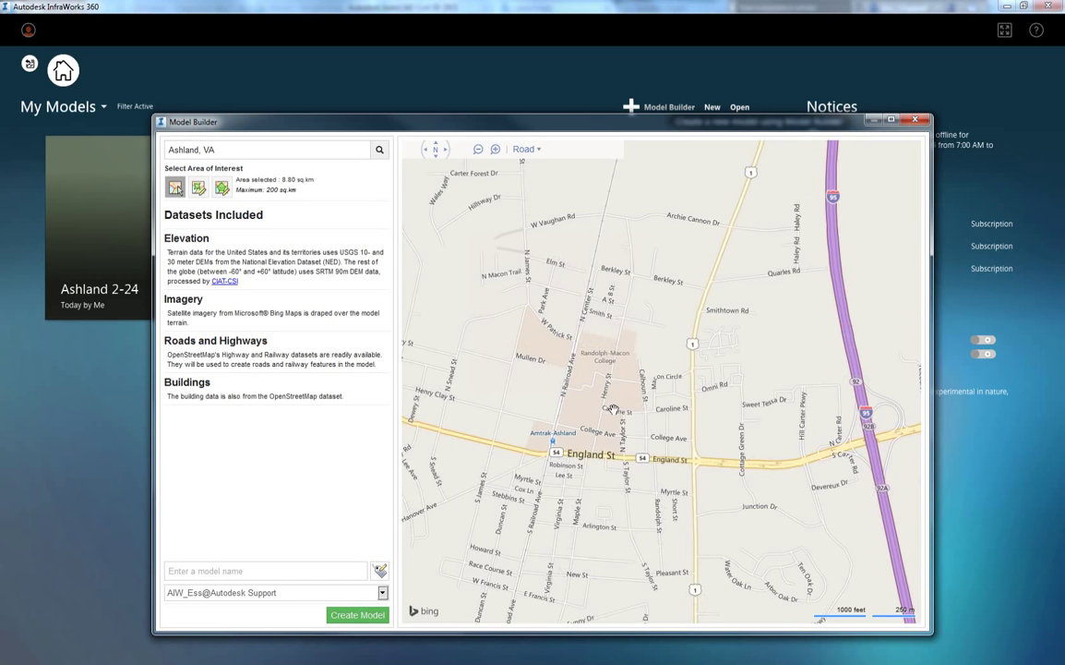
{"action": "left_click_drag", "start_coordinate": [613, 409], "coordinate": [589, 438]}
{"action": "scroll", "coordinate": [586, 440], "scroll_direction": "down", "scroll_amount": 1}
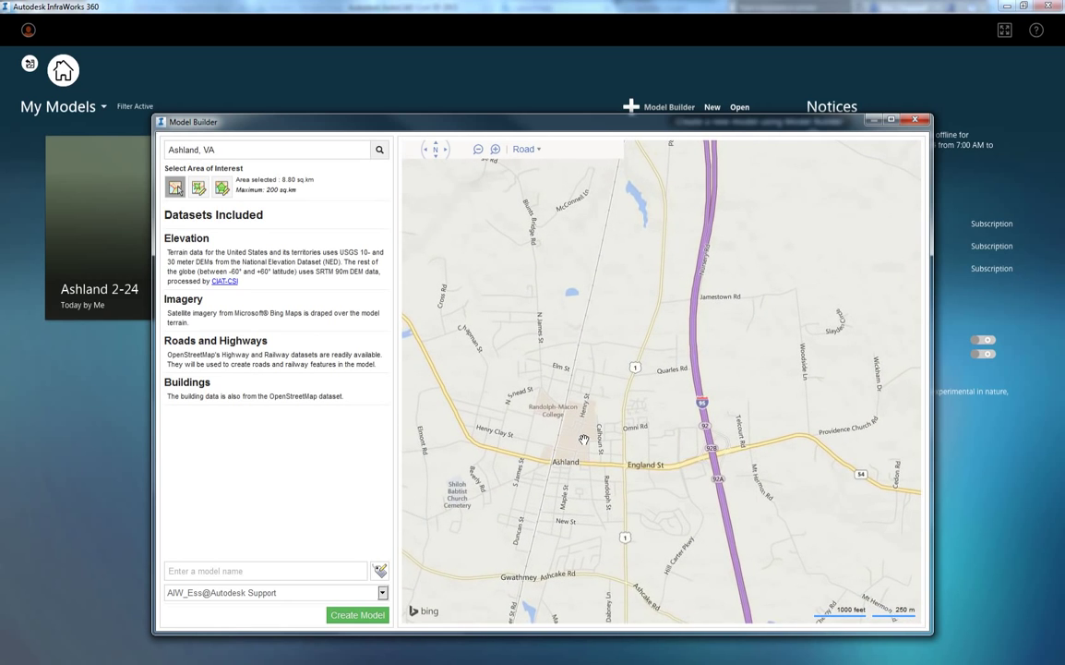
{"action": "left_click_drag", "start_coordinate": [601, 388], "coordinate": [584, 459]}
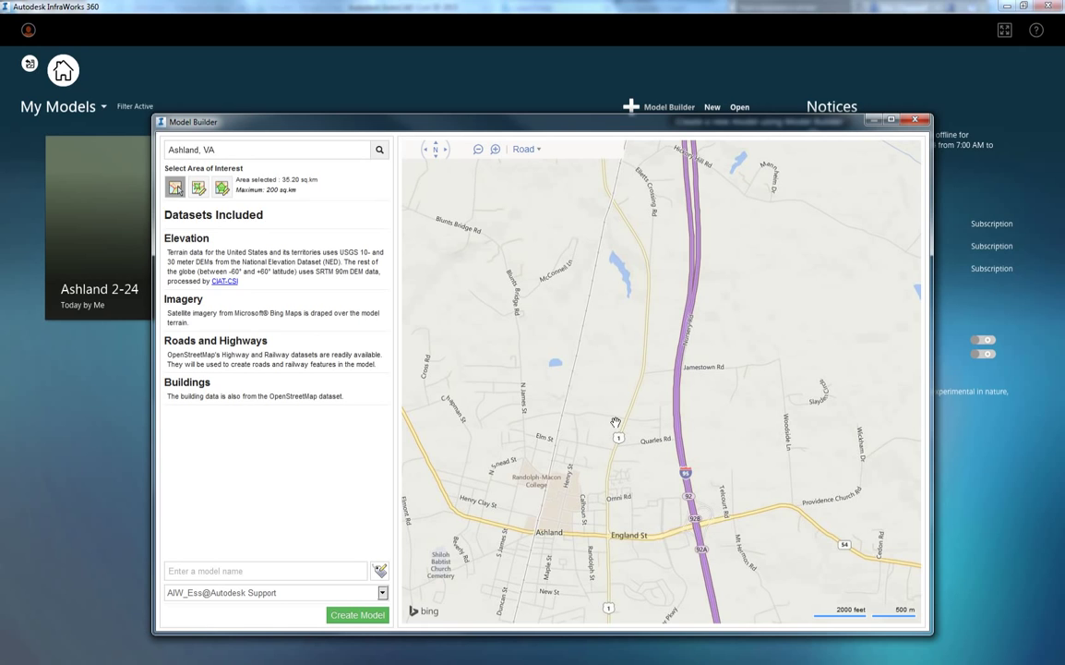
{"action": "left_click_drag", "start_coordinate": [646, 485], "coordinate": [637, 431]}
{"action": "scroll", "coordinate": [637, 430], "scroll_direction": "up", "scroll_amount": 1}
{"action": "scroll", "coordinate": [644, 428], "scroll_direction": "up", "scroll_amount": 1}
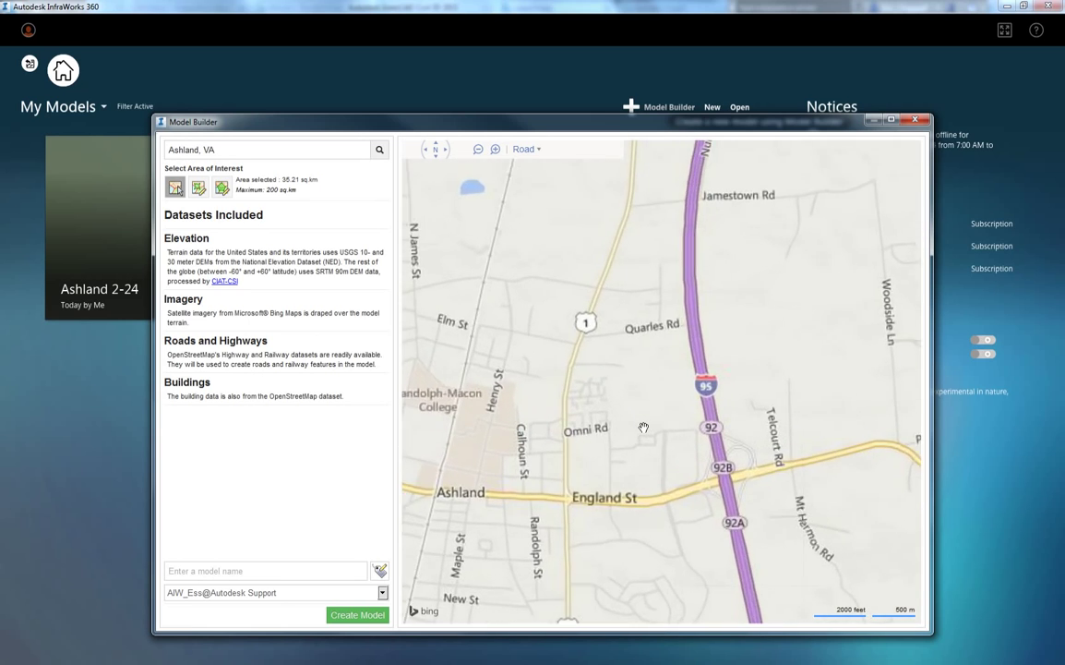
- Name the new model Ashland, assign it to the EPC_Test@Autodesk Support group, and close Model Builder without creating the model
{"action": "left_click", "coordinate": [219, 572]}
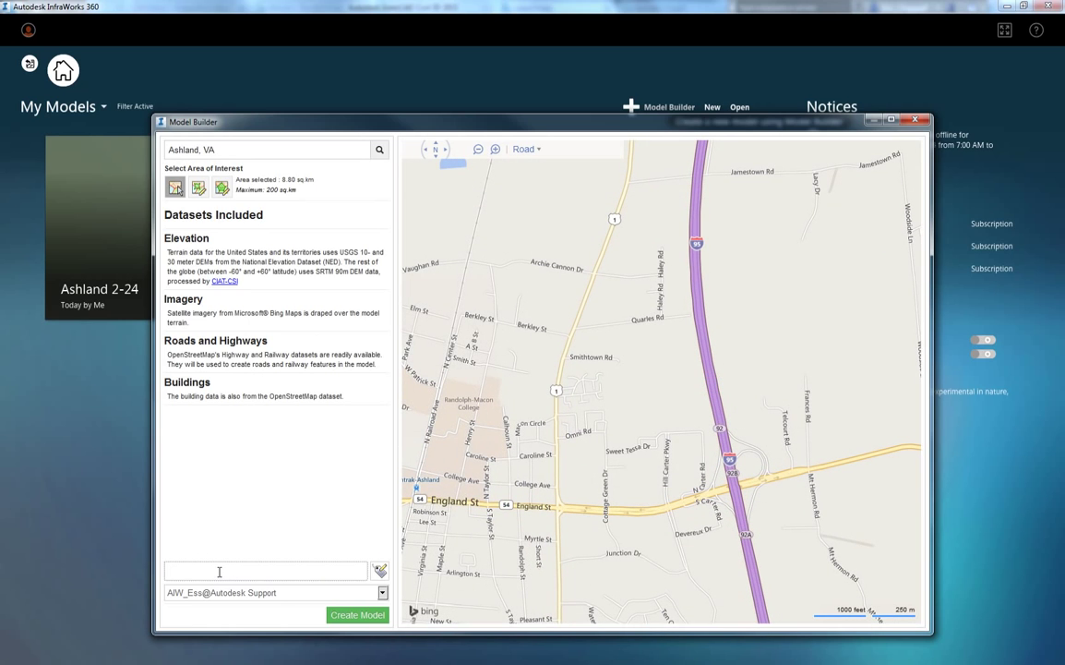
{"action": "type", "text": "Ashland"}
{"action": "left_click", "coordinate": [382, 594]}
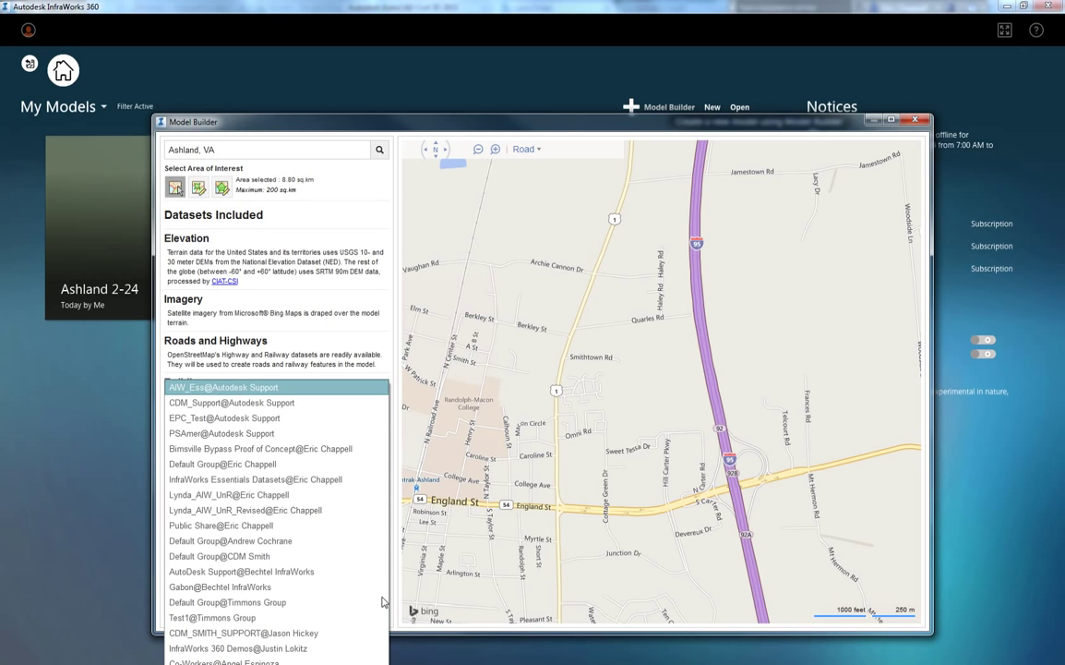
{"action": "left_click", "coordinate": [195, 418]}
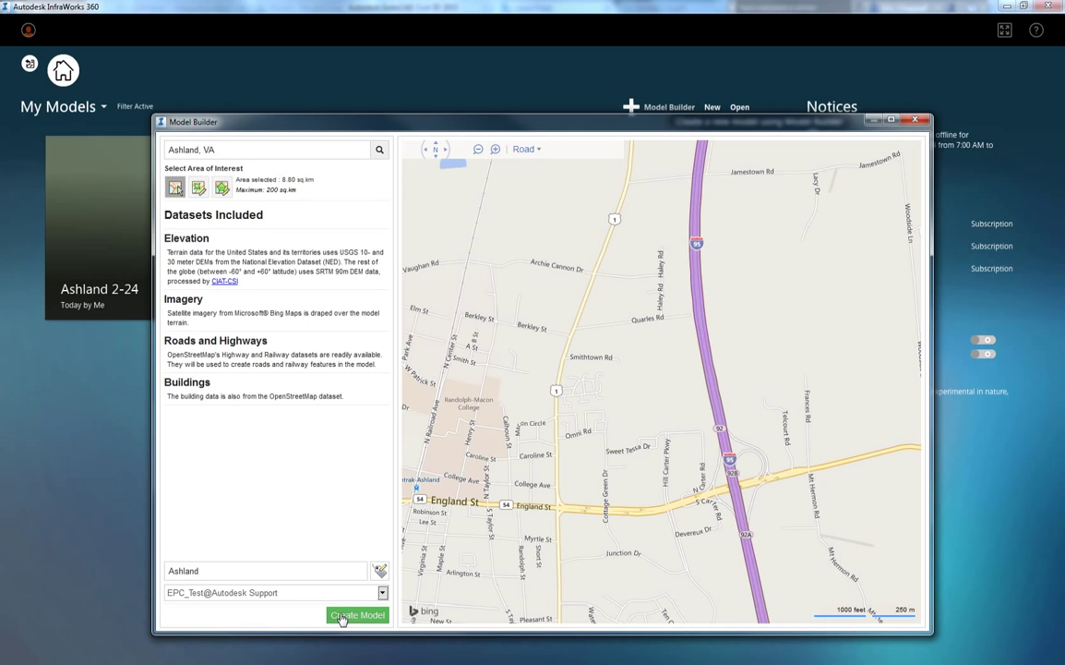
{"action": "left_click", "coordinate": [914, 121]}
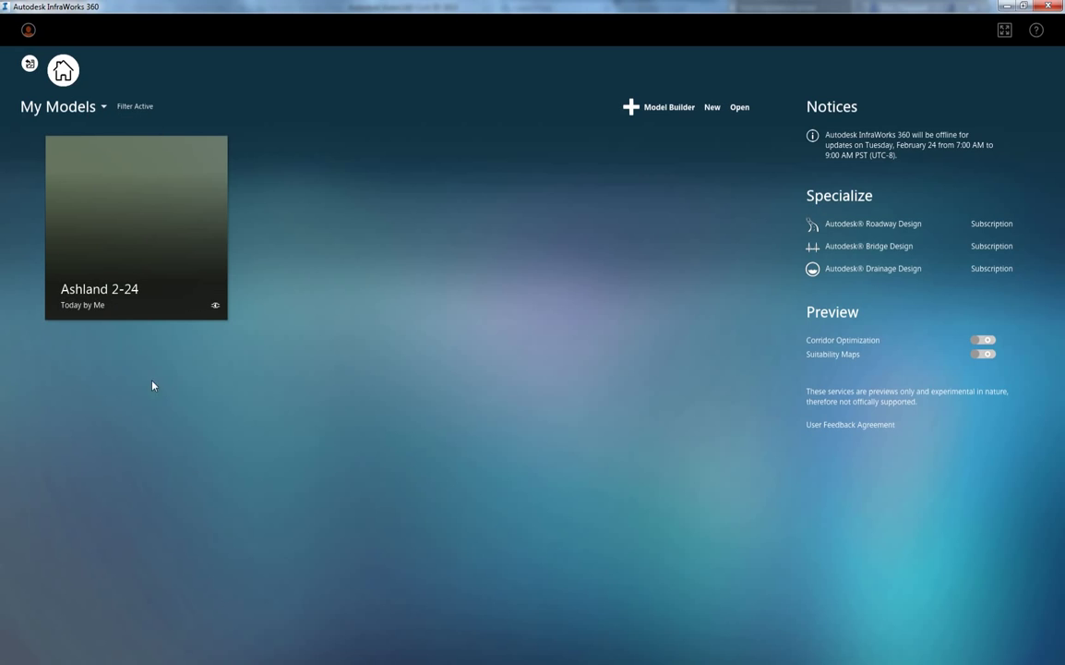
- Open the existing Ashland 2-24 model from My Models
{"action": "mouse_move", "coordinate": [71, 303]}
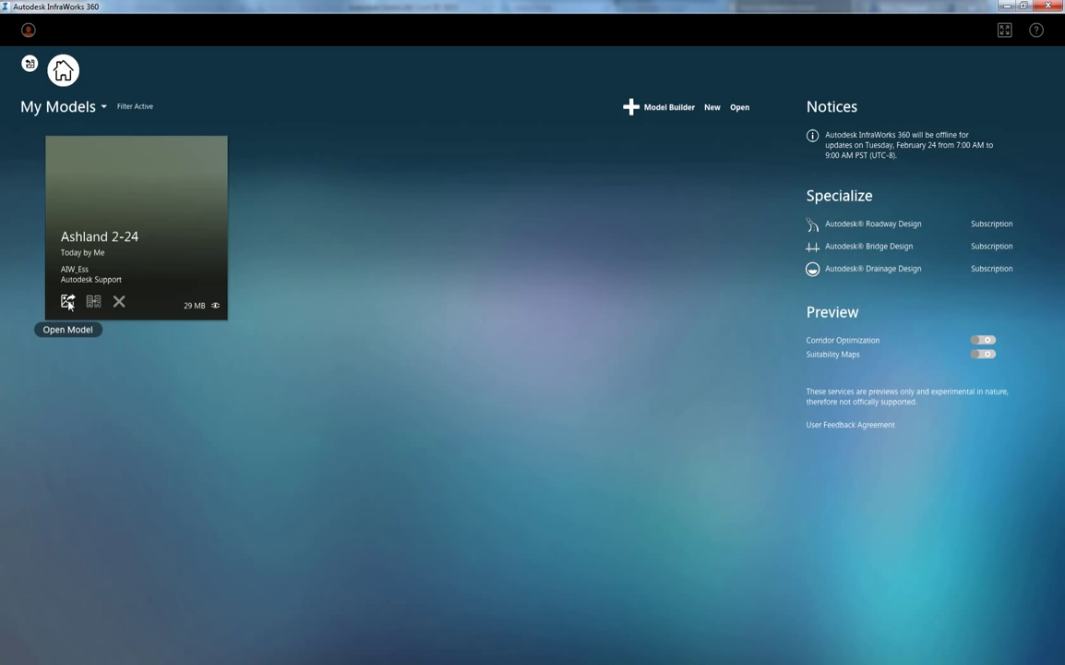
{"action": "left_click", "coordinate": [68, 302]}
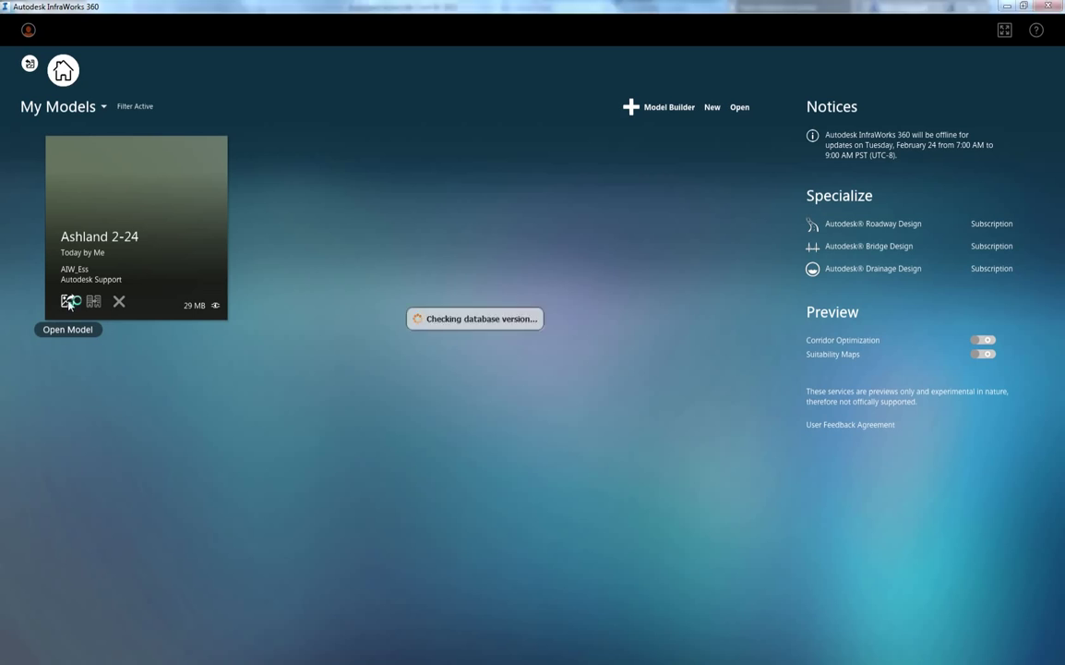
{"action": "left_click", "coordinate": [68, 302]}
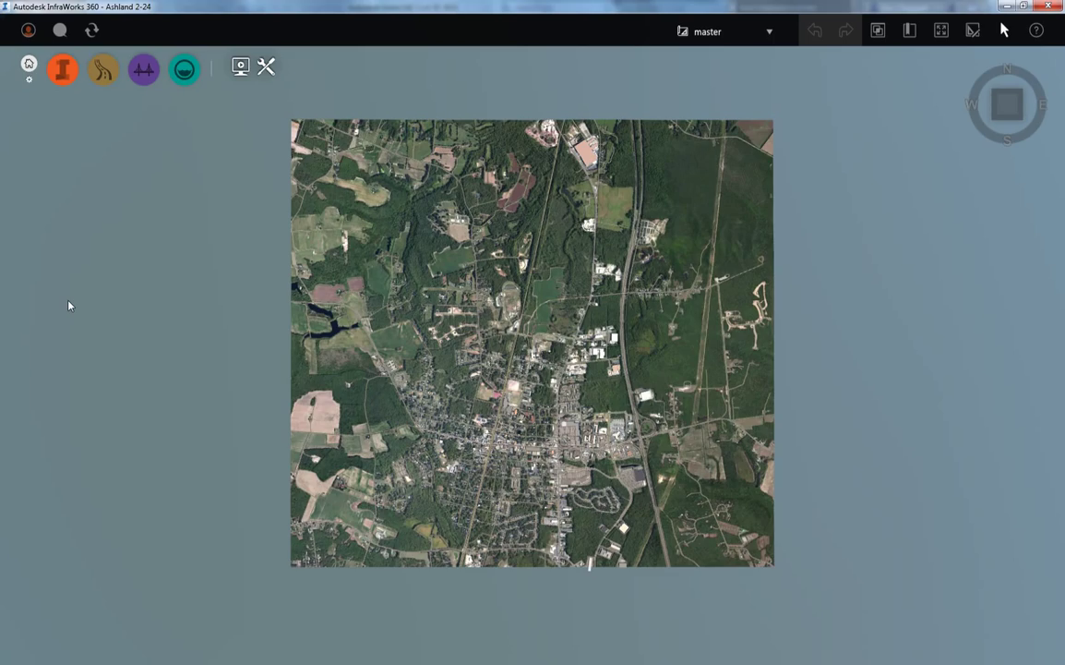
- Examine the imagery, roads and buildings around the I-95 interchange and England St in the Ashland 2-24 model
{"action": "scroll", "coordinate": [600, 457], "scroll_direction": "up", "scroll_amount": 5}
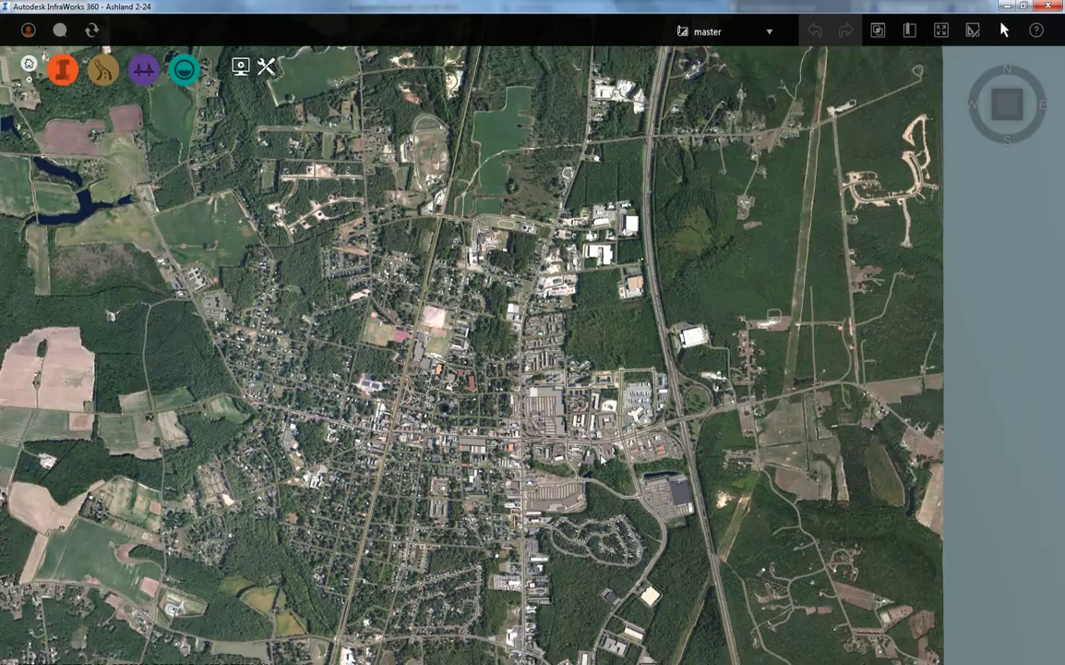
{"action": "scroll", "coordinate": [600, 457], "scroll_direction": "up", "scroll_amount": 5}
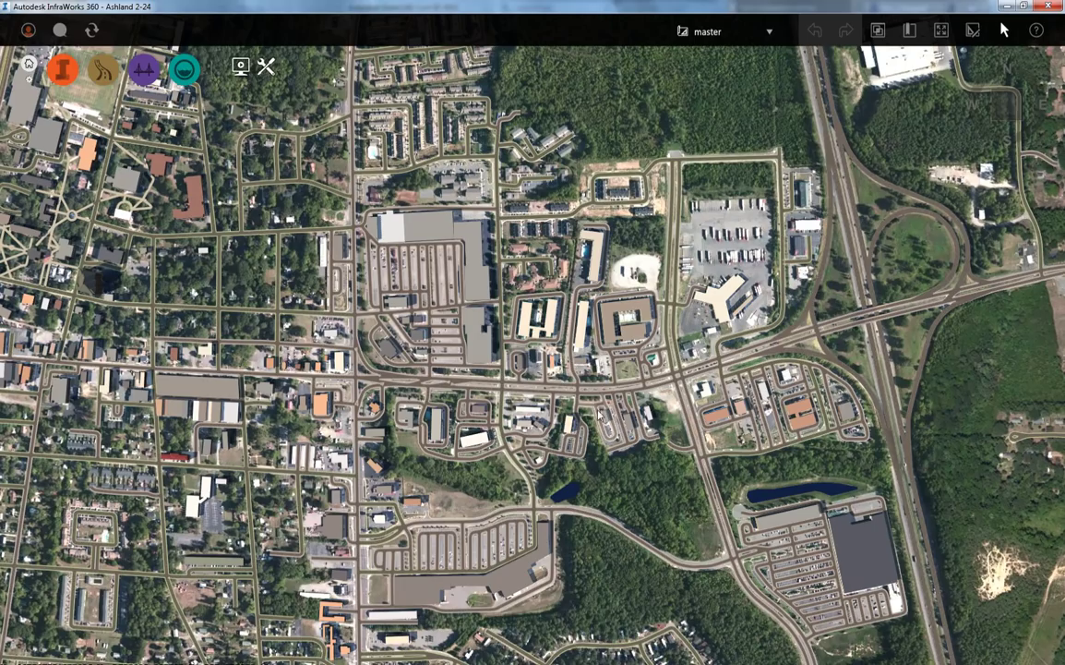
{"action": "middle_click_drag", "start_coordinate": [600, 416], "coordinate": [497, 540]}
{"action": "scroll", "coordinate": [394, 551], "scroll_direction": "down", "scroll_amount": 1}
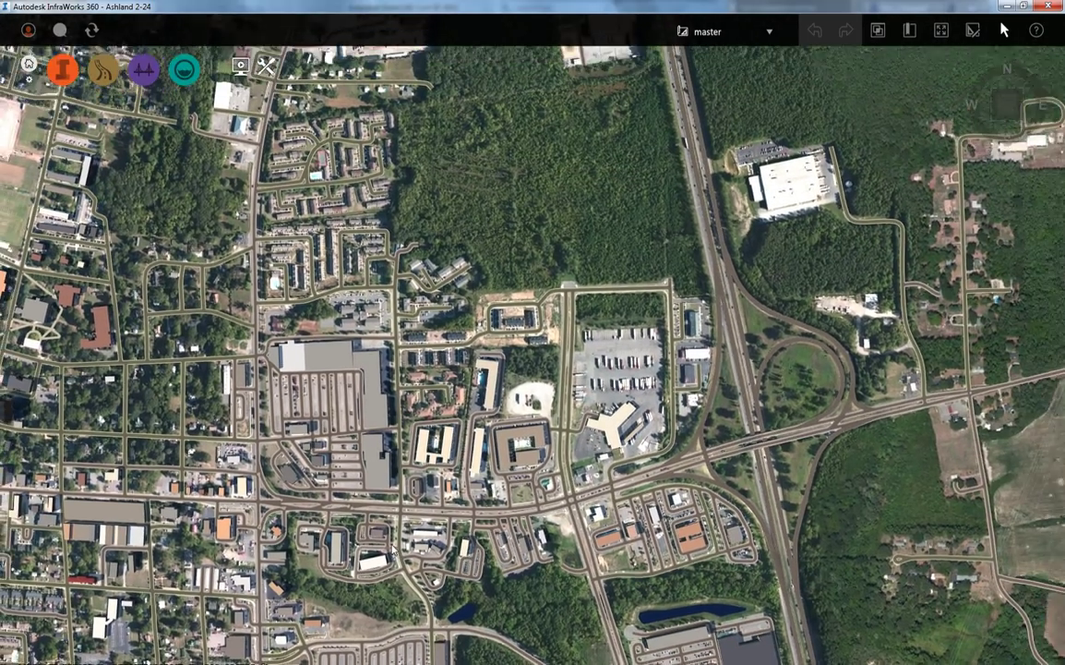
{"action": "scroll", "coordinate": [394, 550], "scroll_direction": "down", "scroll_amount": 1}
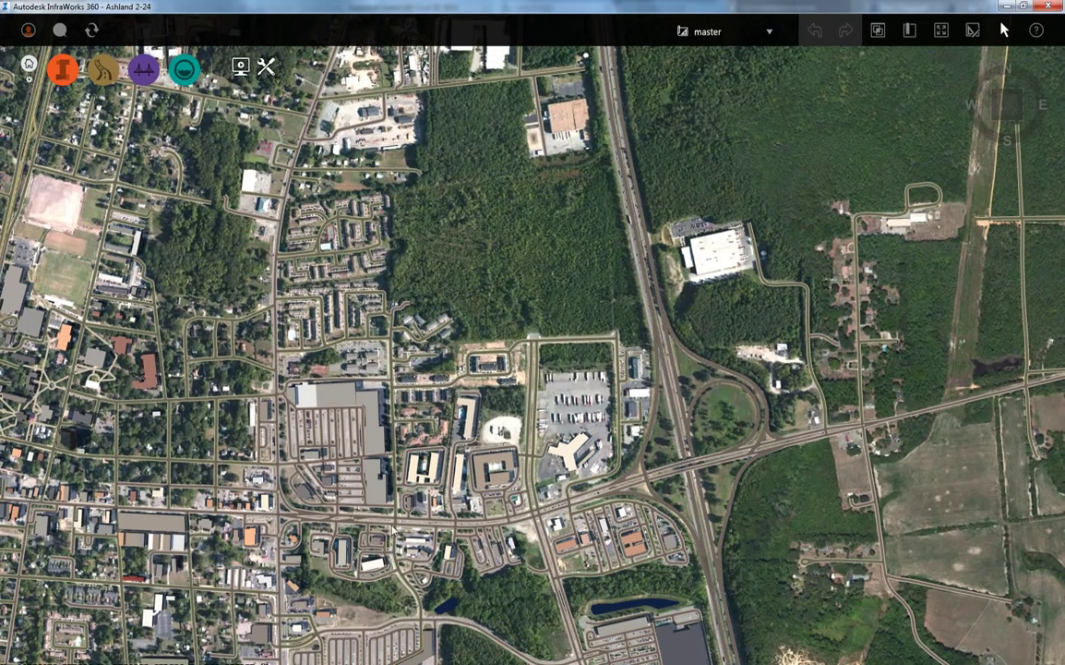
{"action": "scroll", "coordinate": [390, 534], "scroll_direction": "down", "scroll_amount": 3}
{"action": "middle_click_drag", "start_coordinate": [471, 543], "coordinate": [501, 554]}
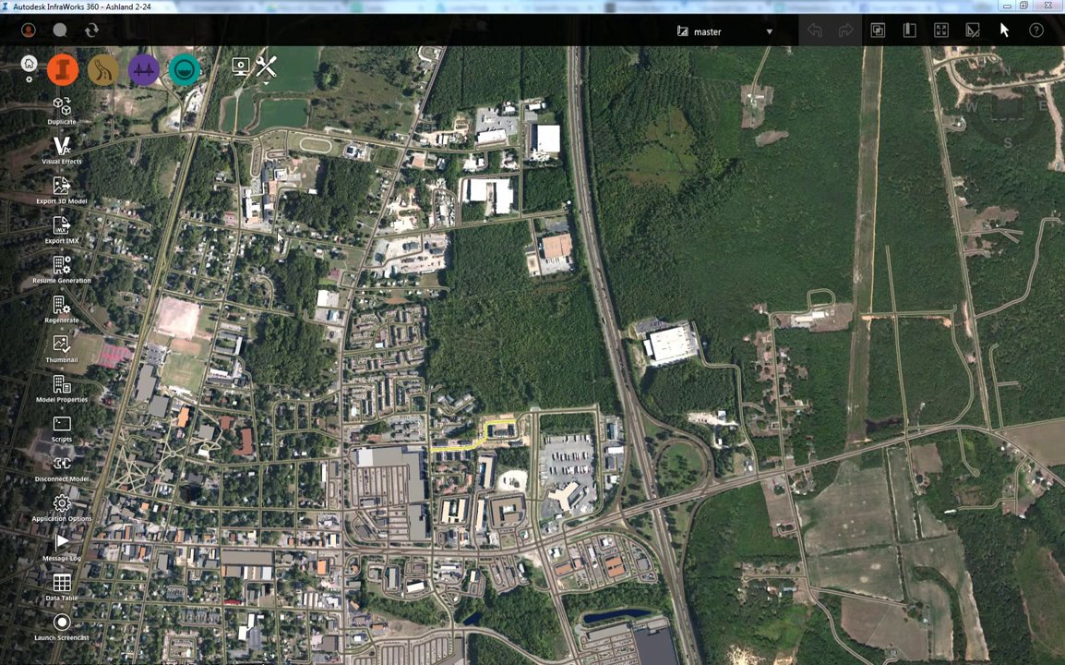
- Check the UCS coordinate system assigned to the Ashland 2-24 model in its model properties
{"action": "left_click", "coordinate": [270, 71]}
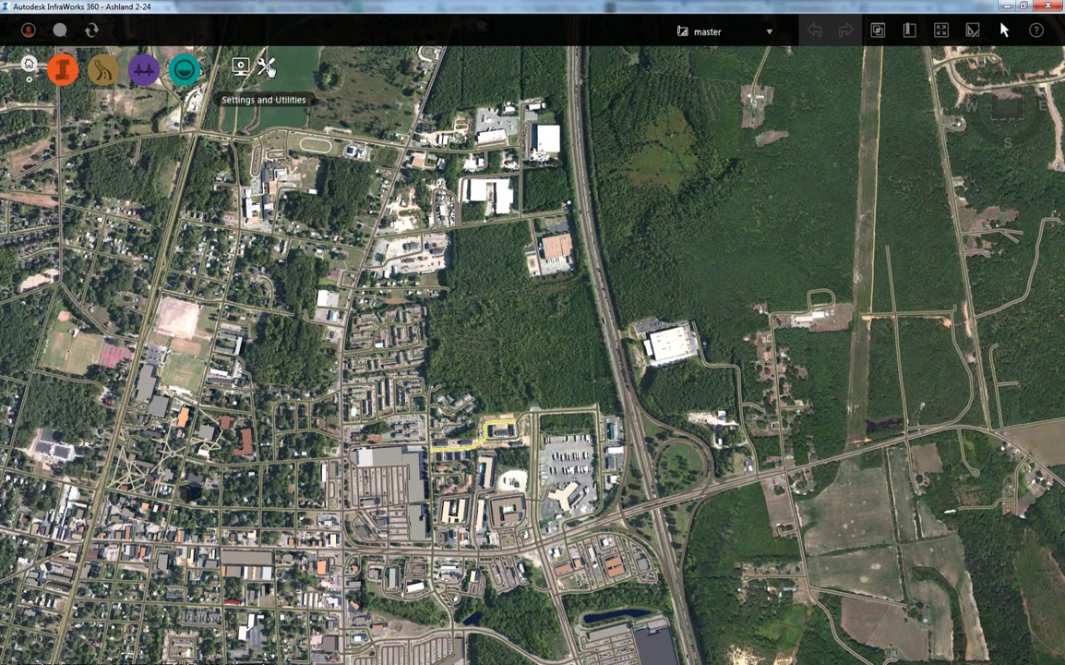
{"action": "left_click", "coordinate": [267, 70]}
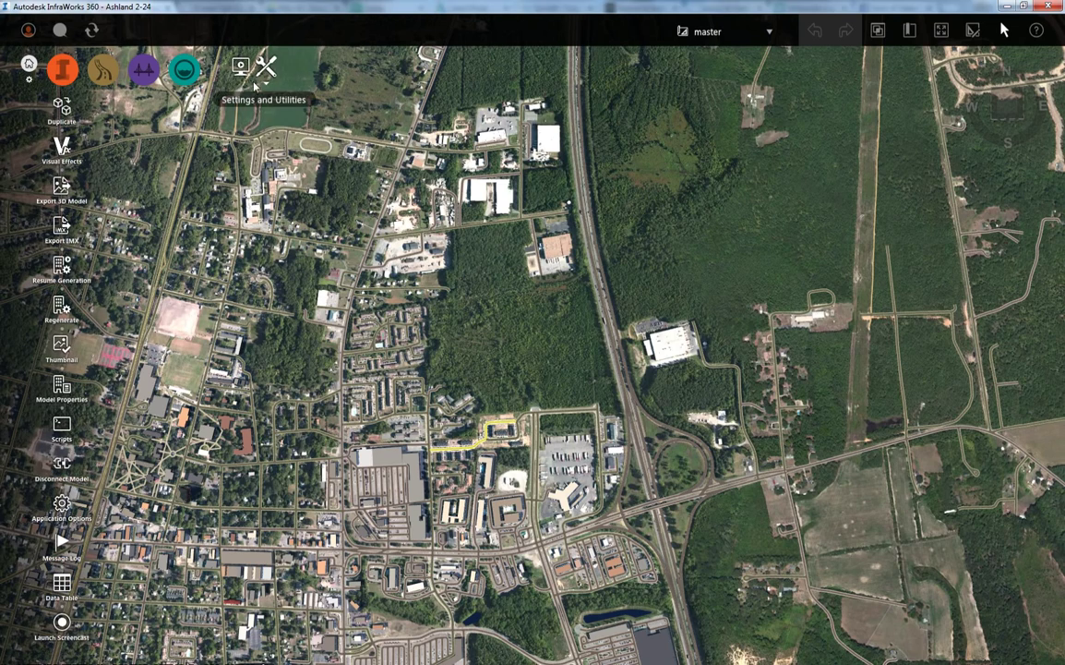
{"action": "left_click", "coordinate": [63, 388]}
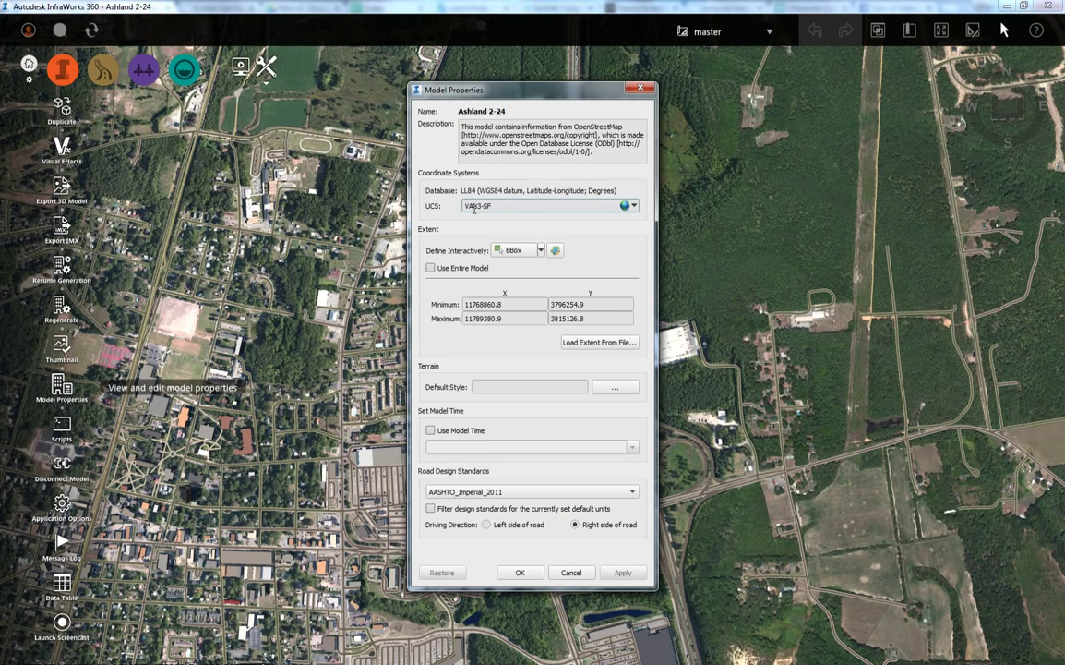
{"action": "left_click", "coordinate": [475, 206]}
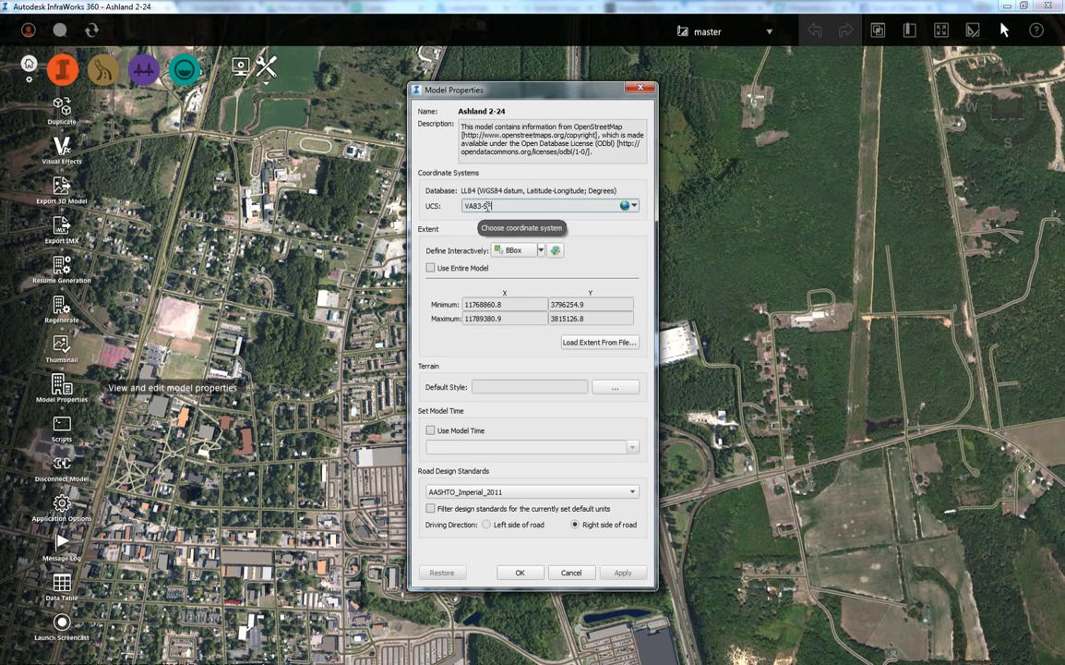
{"action": "left_click", "coordinate": [521, 573]}
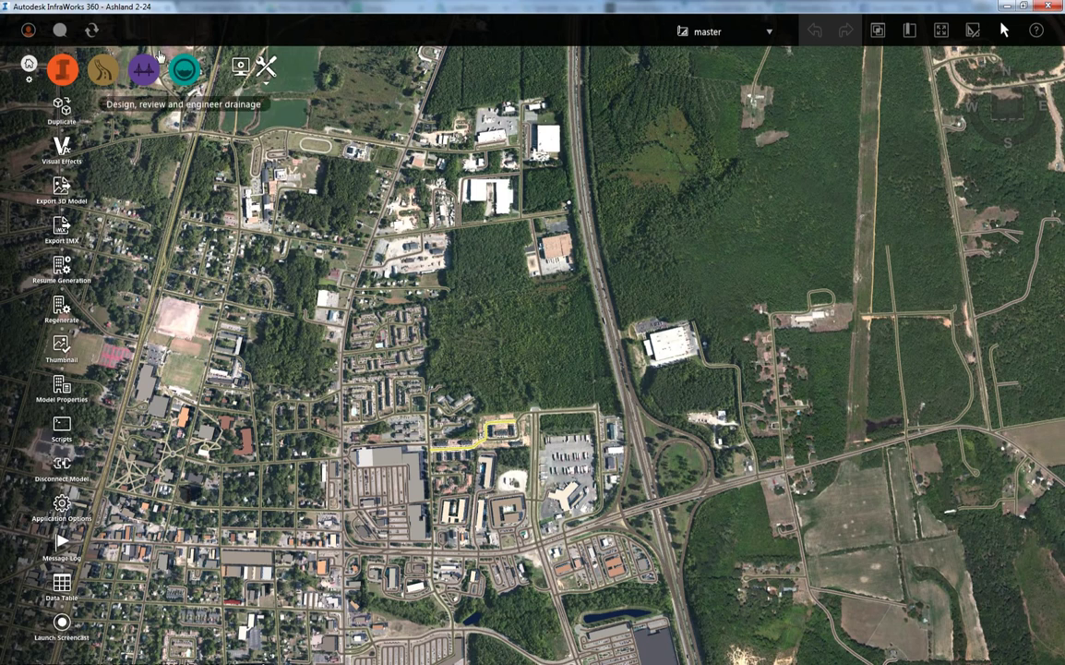
{"action": "left_click", "coordinate": [30, 64]}
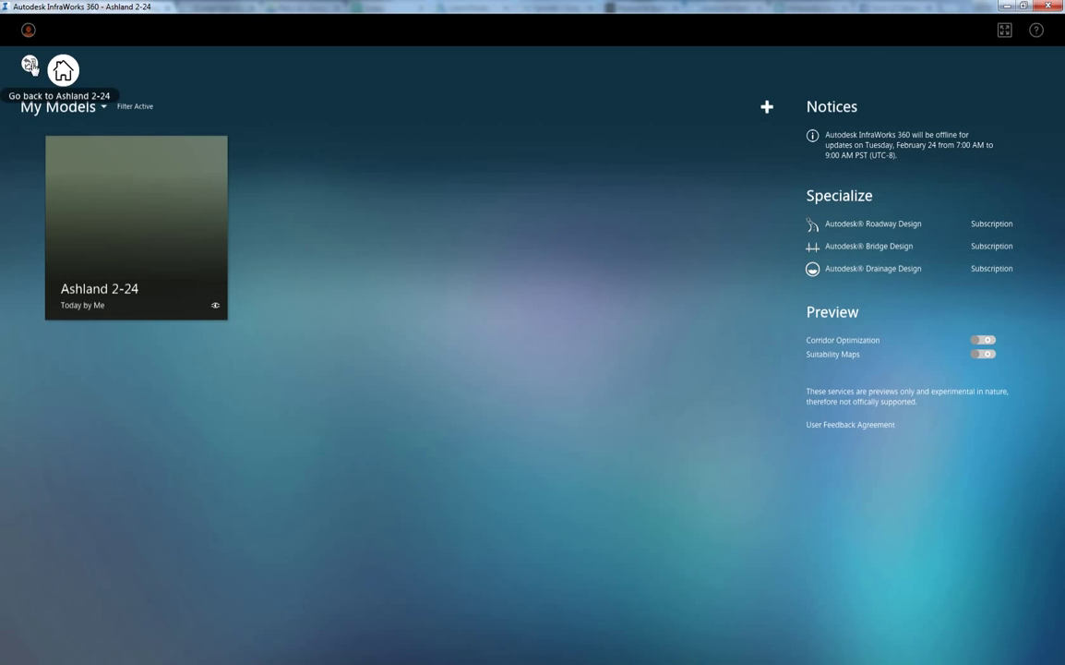
{"action": "left_click", "coordinate": [30, 64]}
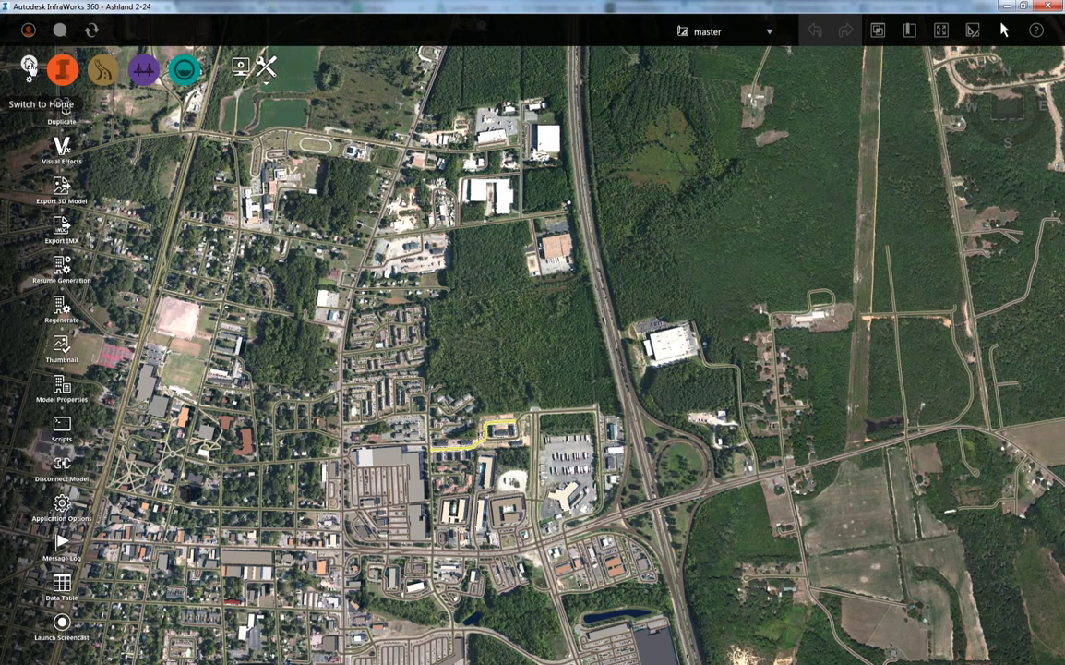
{"action": "left_click", "coordinate": [29, 63]}
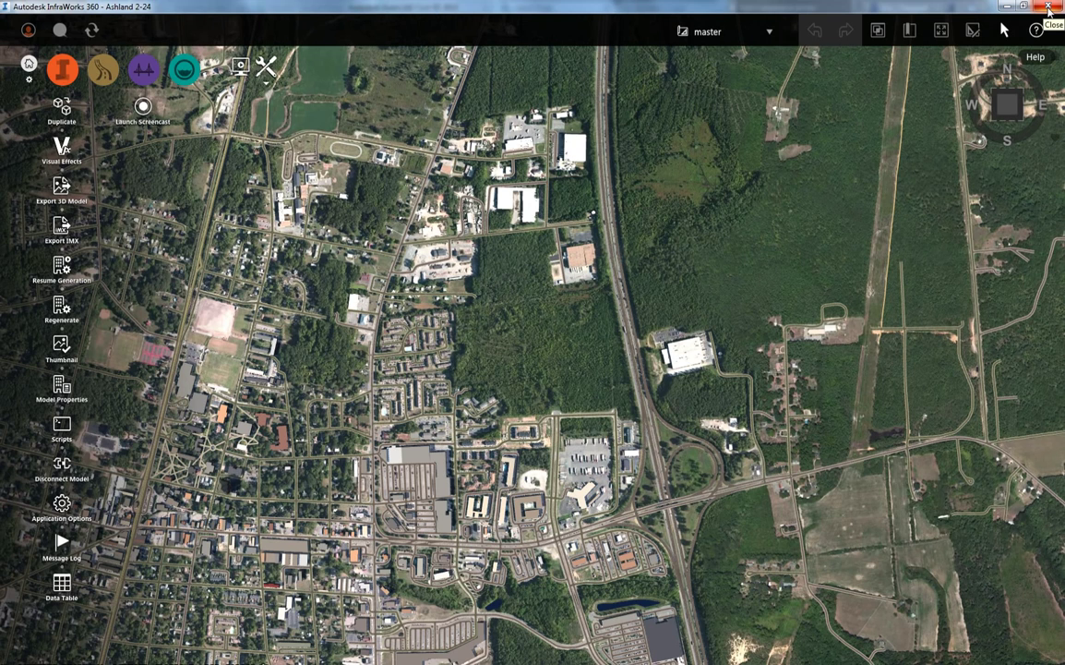
- Close InfraWorks 360 and start a new Civil 3D drawing from the _AutoCAD Civil 3D (Imperial) NCS.dwt template
{"action": "left_click", "coordinate": [1048, 10]}
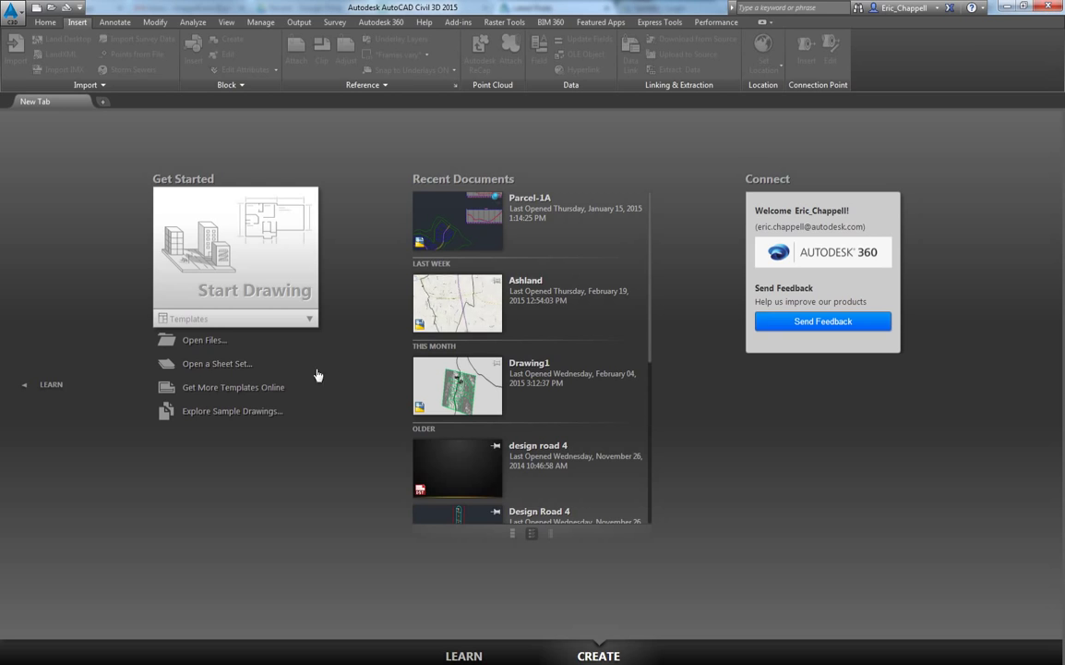
{"action": "left_click", "coordinate": [210, 320]}
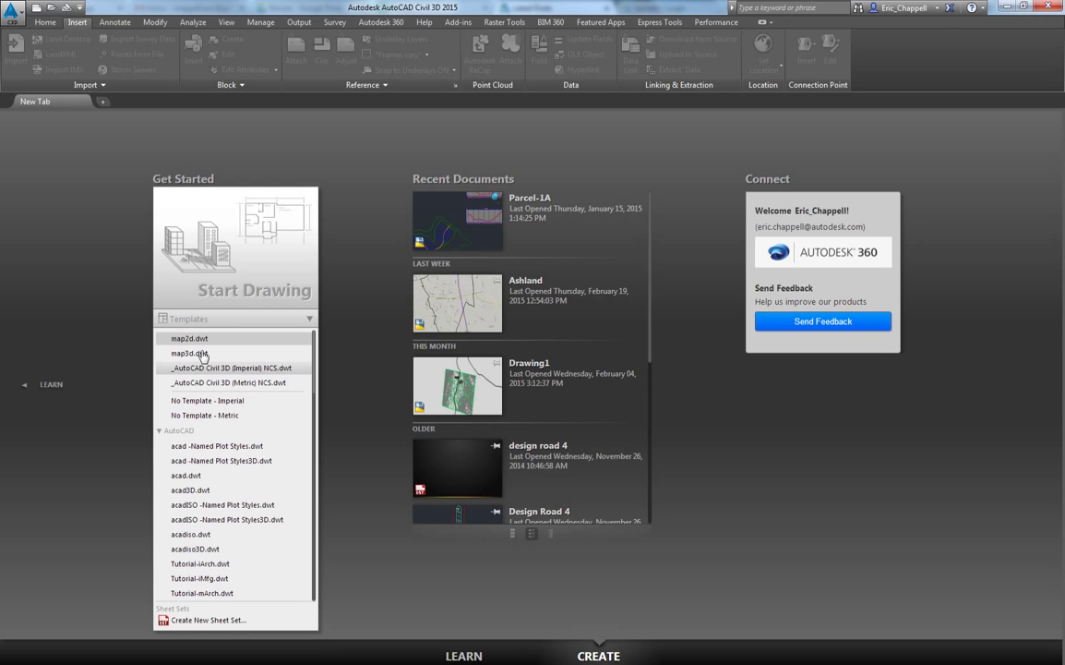
{"action": "left_click", "coordinate": [203, 369]}
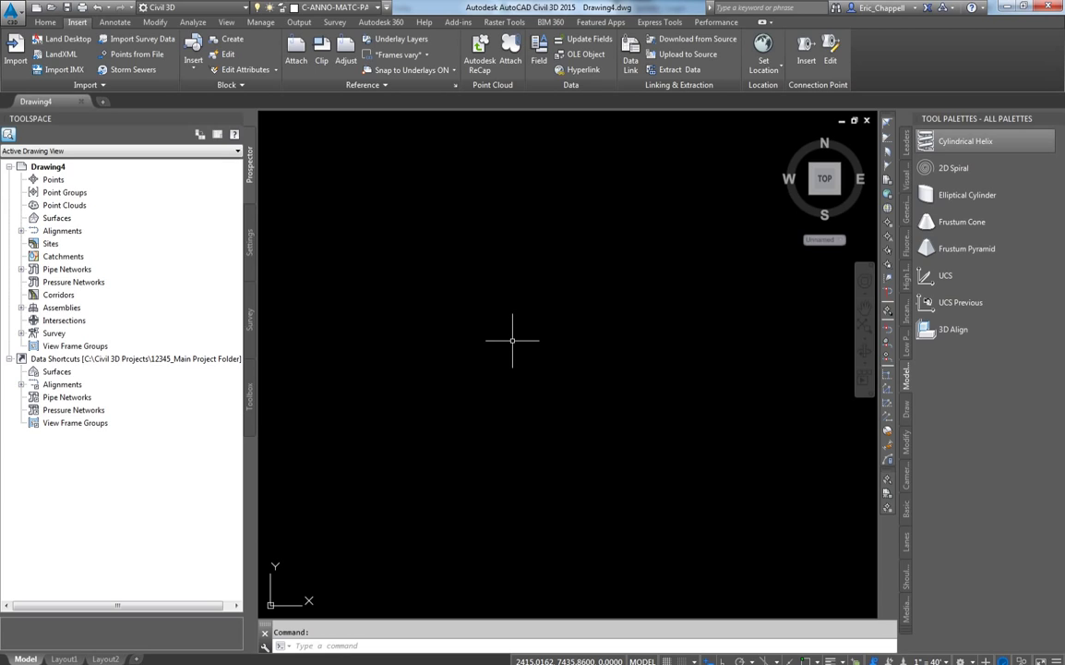
- Run the Open InfraWorks Model tool of Civil 3D Productivity Pack 1 and load Ashland 2-24.sqlite as the model
{"action": "left_click", "coordinate": [250, 411]}
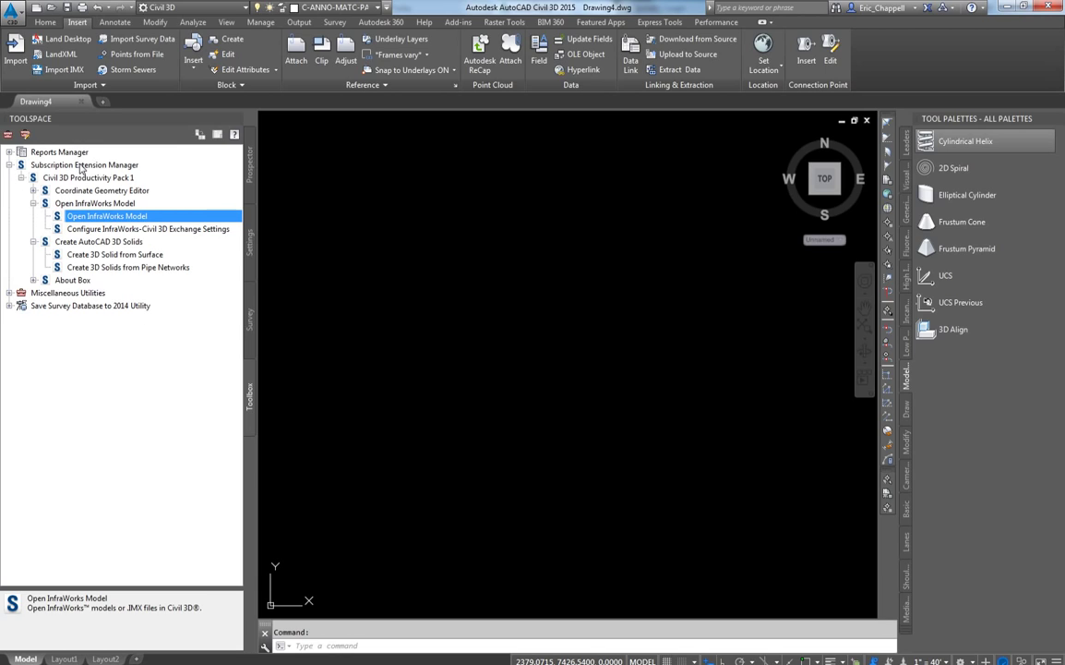
{"action": "right_click", "coordinate": [137, 217]}
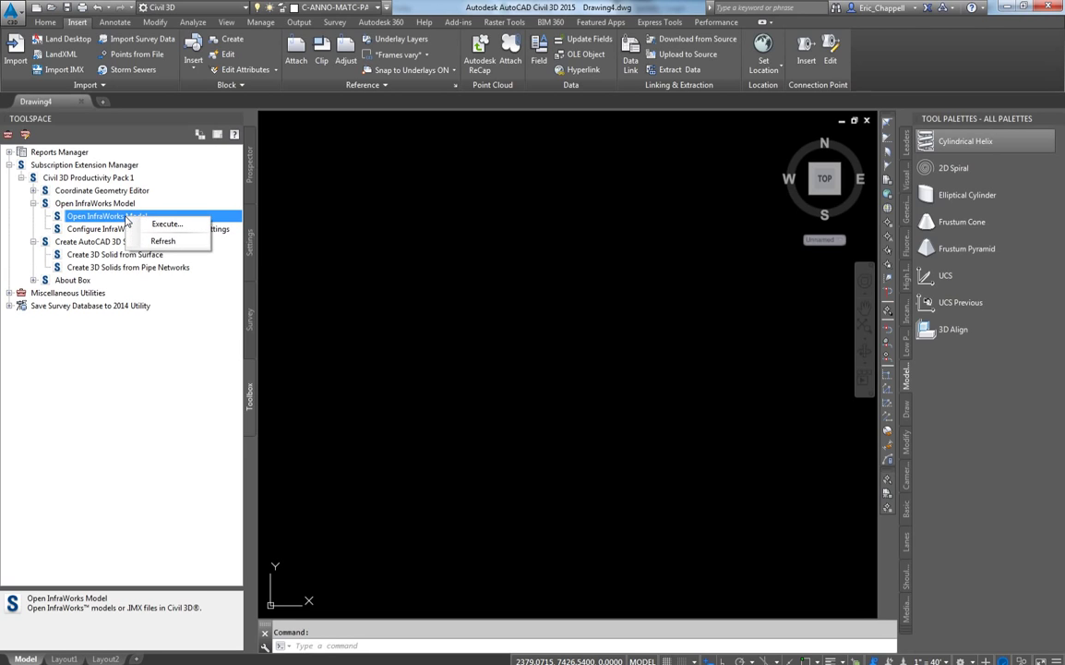
{"action": "left_click", "coordinate": [152, 225]}
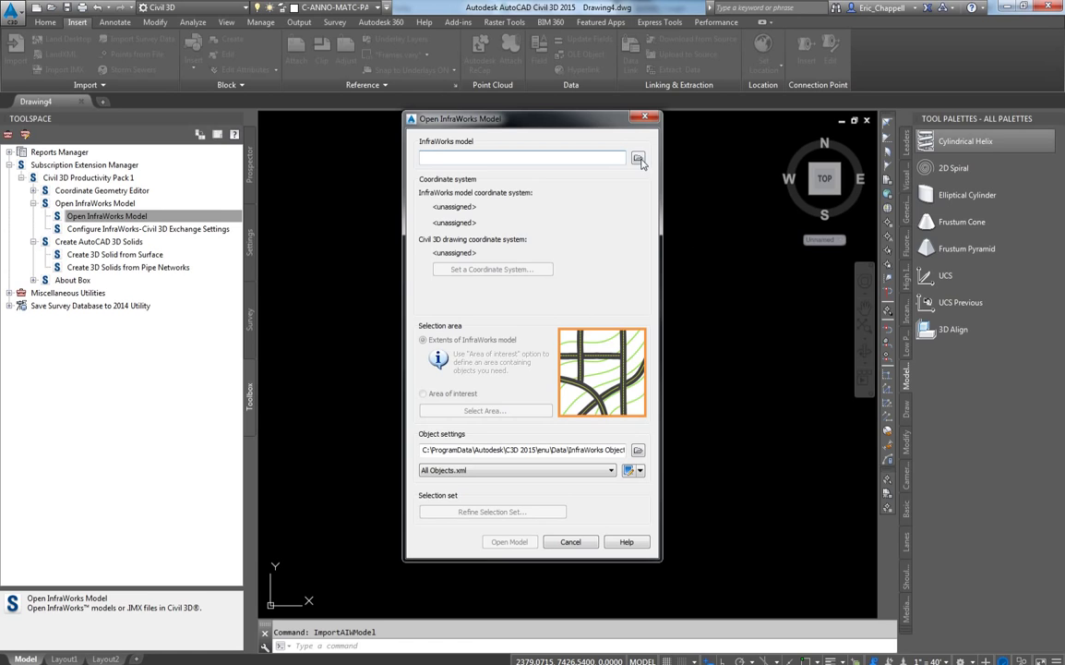
{"action": "left_click", "coordinate": [638, 159]}
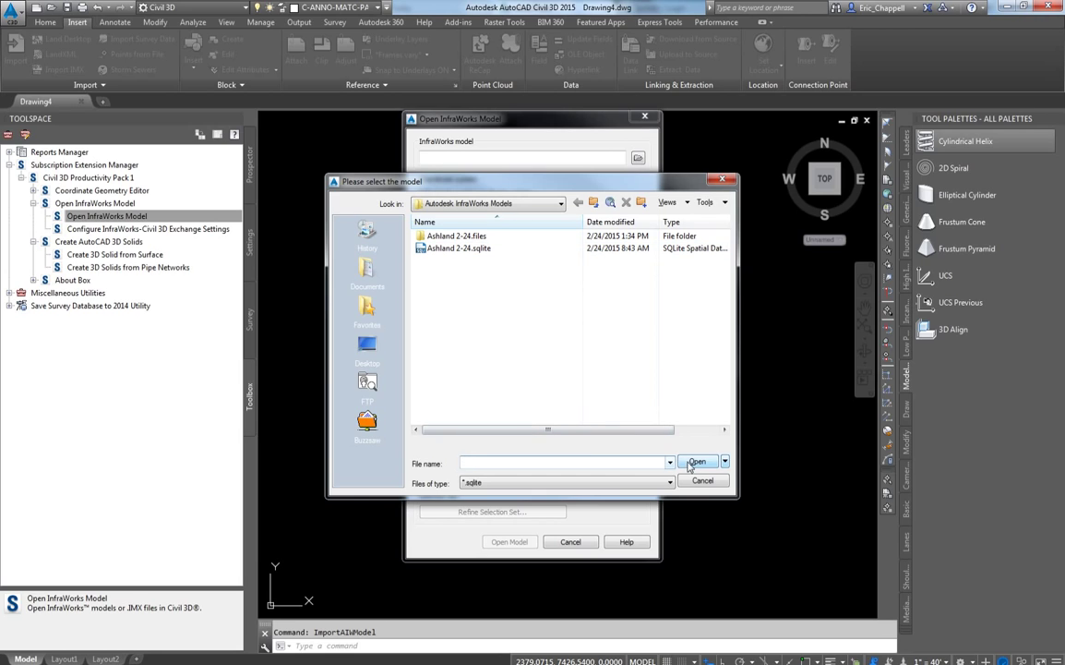
{"action": "left_click", "coordinate": [459, 248]}
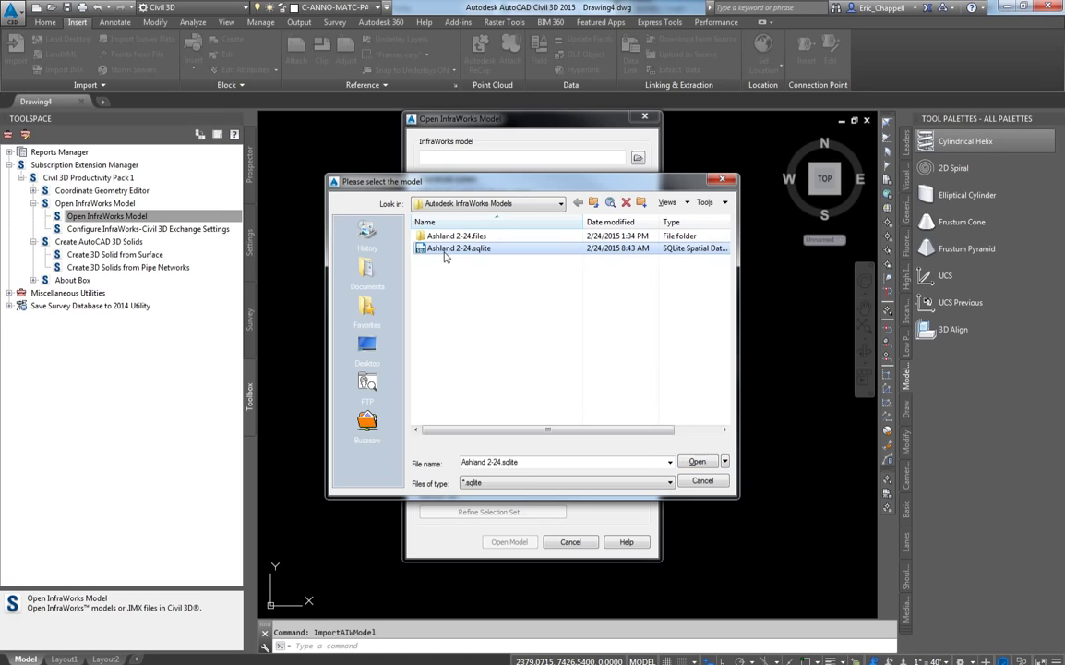
{"action": "left_click", "coordinate": [694, 462]}
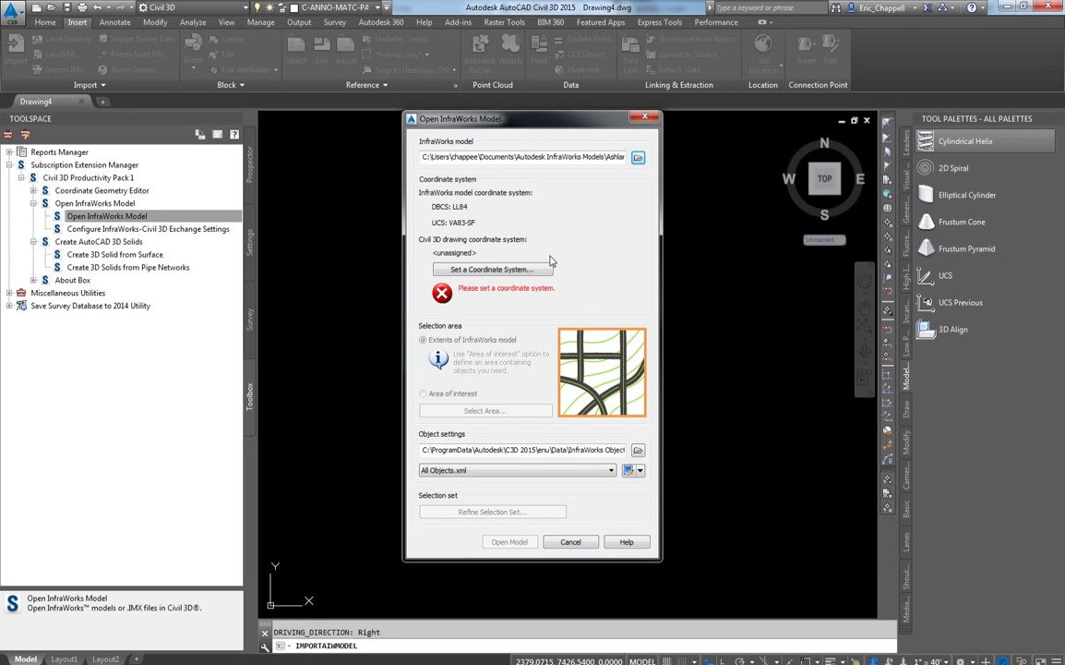
- Assign the model's VA83-SF coordinate system to the drawing and define an area of interest from N James St to I-95 south of England St
{"action": "left_click", "coordinate": [530, 270]}
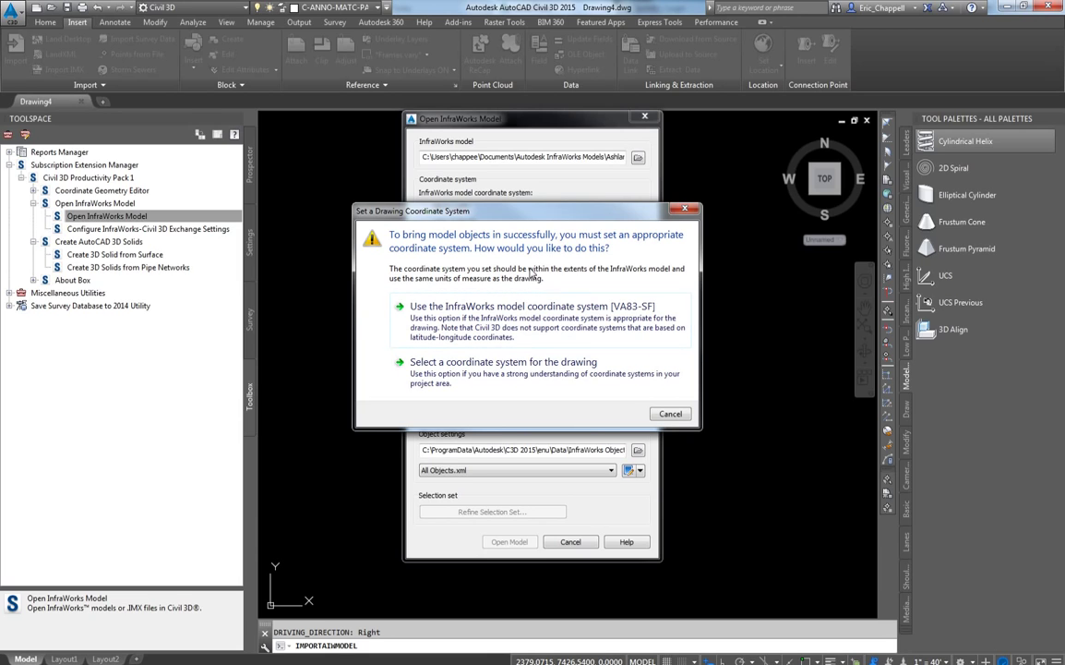
{"action": "left_click", "coordinate": [517, 329]}
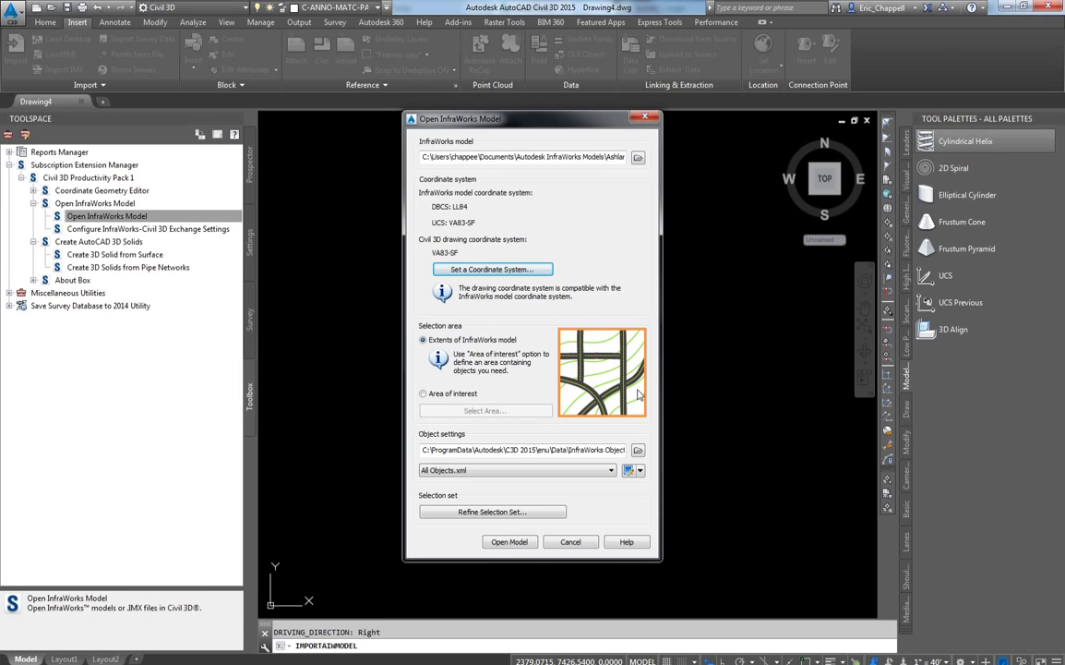
{"action": "left_click", "coordinate": [424, 395]}
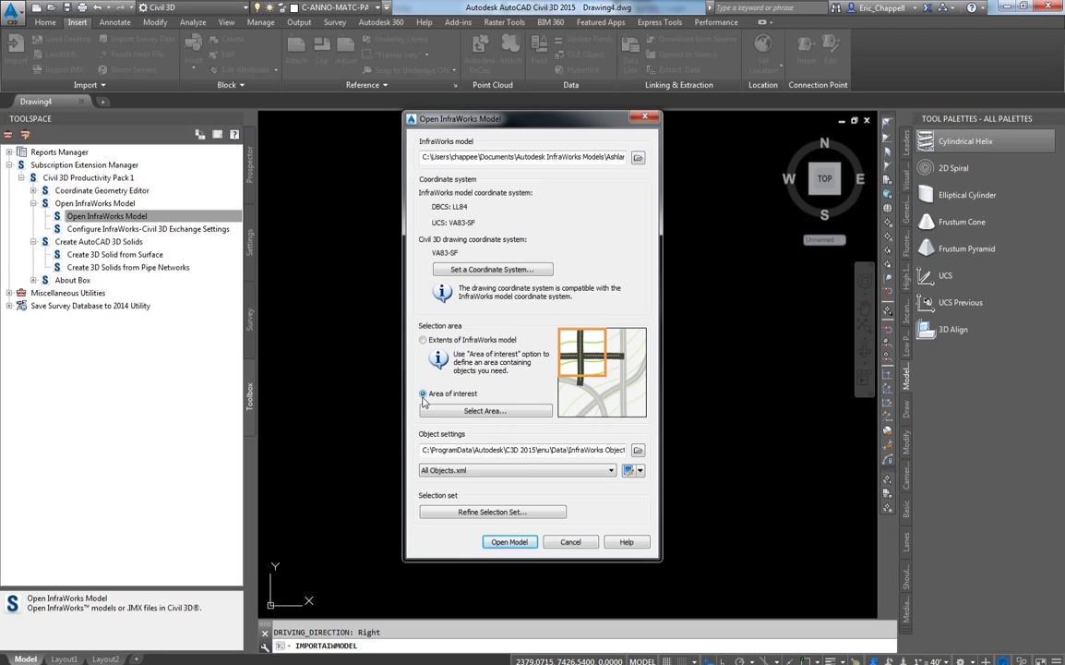
{"action": "left_click", "coordinate": [492, 412]}
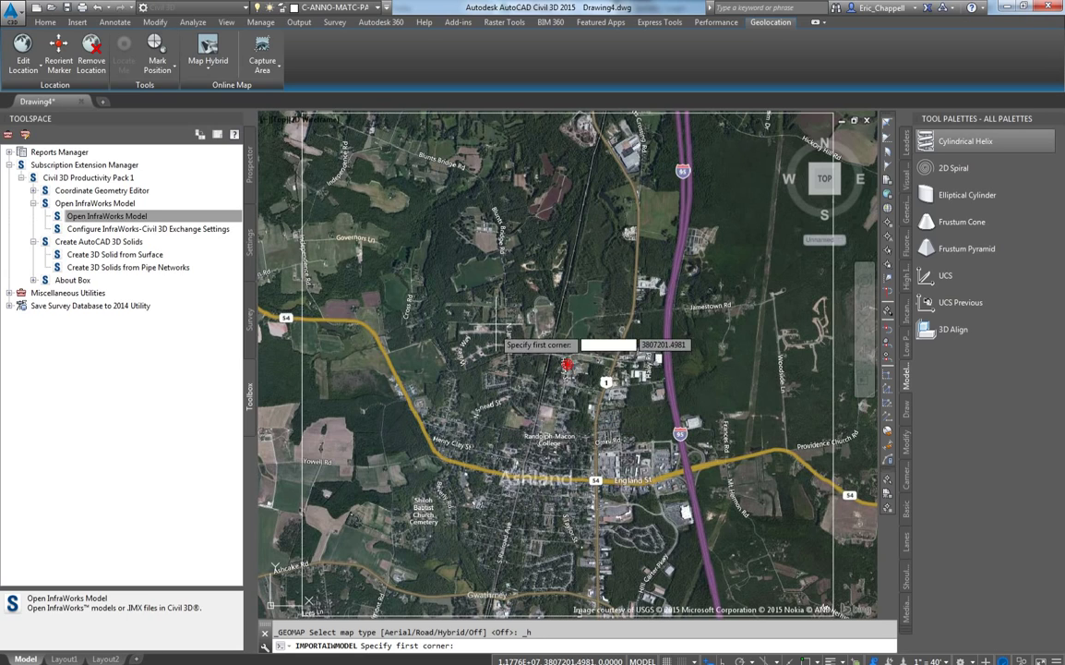
{"action": "left_click", "coordinate": [518, 302]}
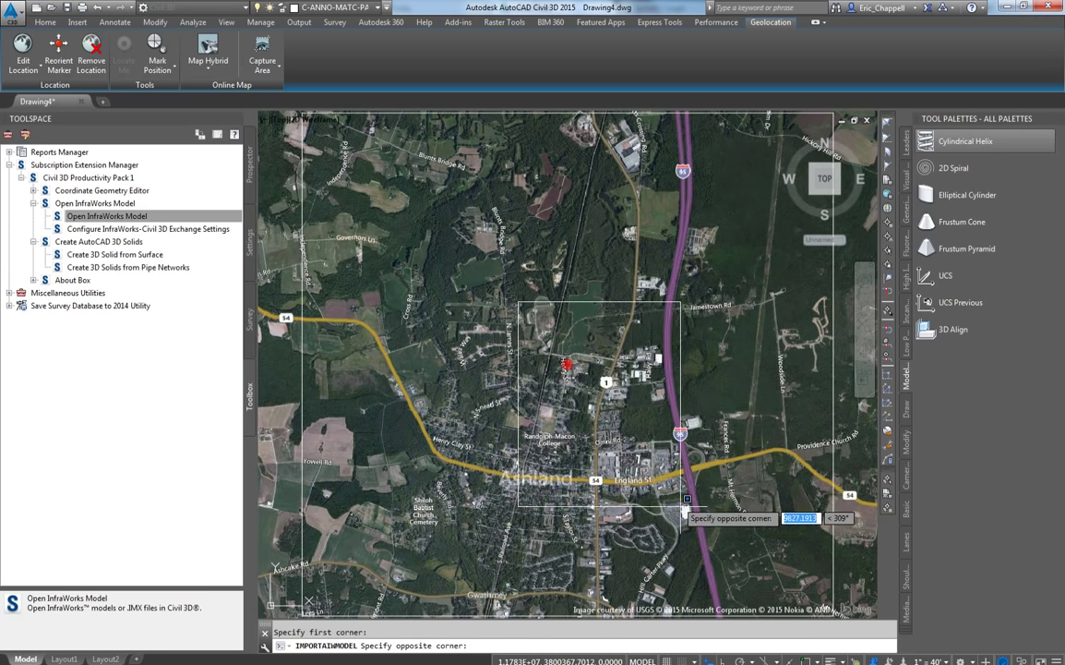
{"action": "left_click", "coordinate": [669, 473]}
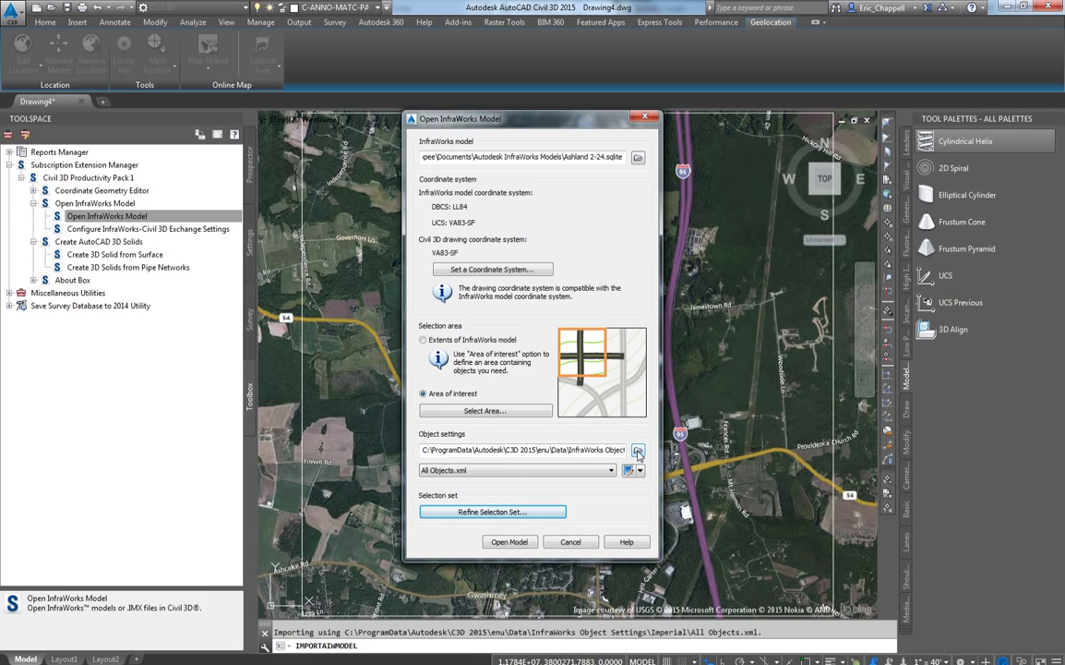
- Open the InfraWorks model within the defined area of interest using the All Objects.xml object settings, and view the imported contours and roads
{"action": "left_click", "coordinate": [499, 546]}
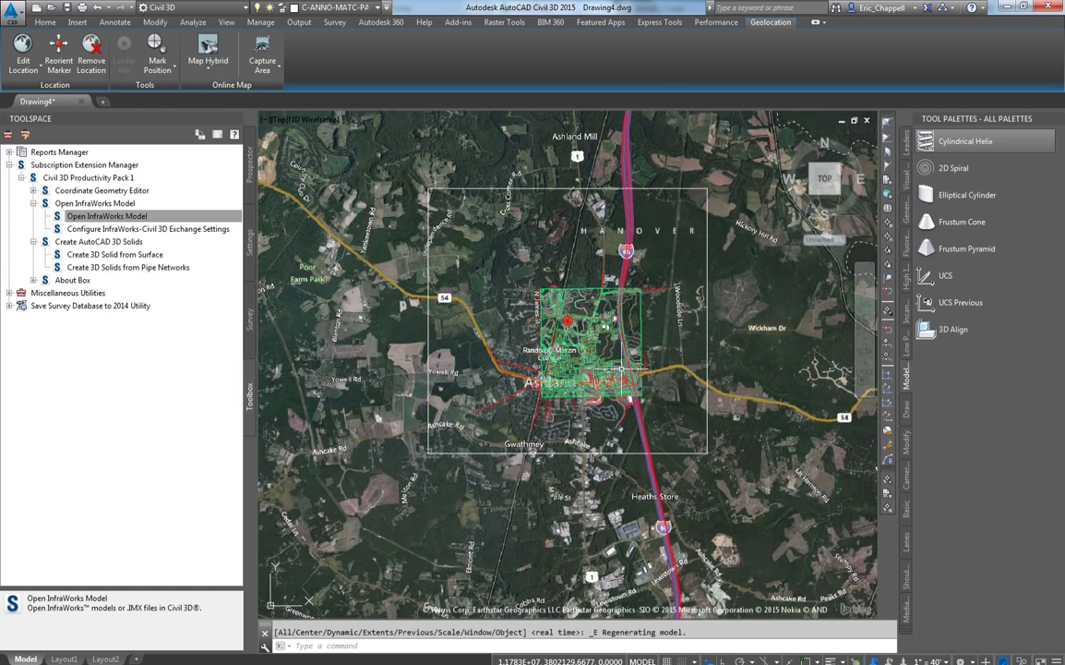
{"action": "scroll", "coordinate": [561, 332], "scroll_direction": "up", "scroll_amount": 8}
{"action": "scroll", "coordinate": [600, 371], "scroll_direction": "down", "scroll_amount": 6}
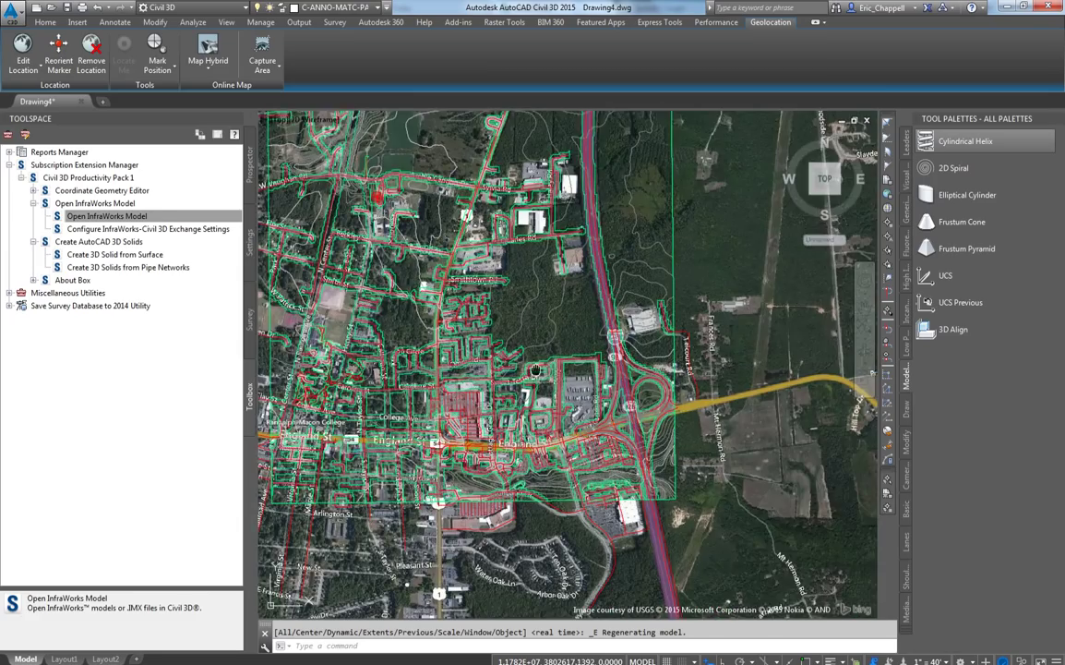
{"action": "scroll", "coordinate": [707, 495], "scroll_direction": "down", "scroll_amount": 3}
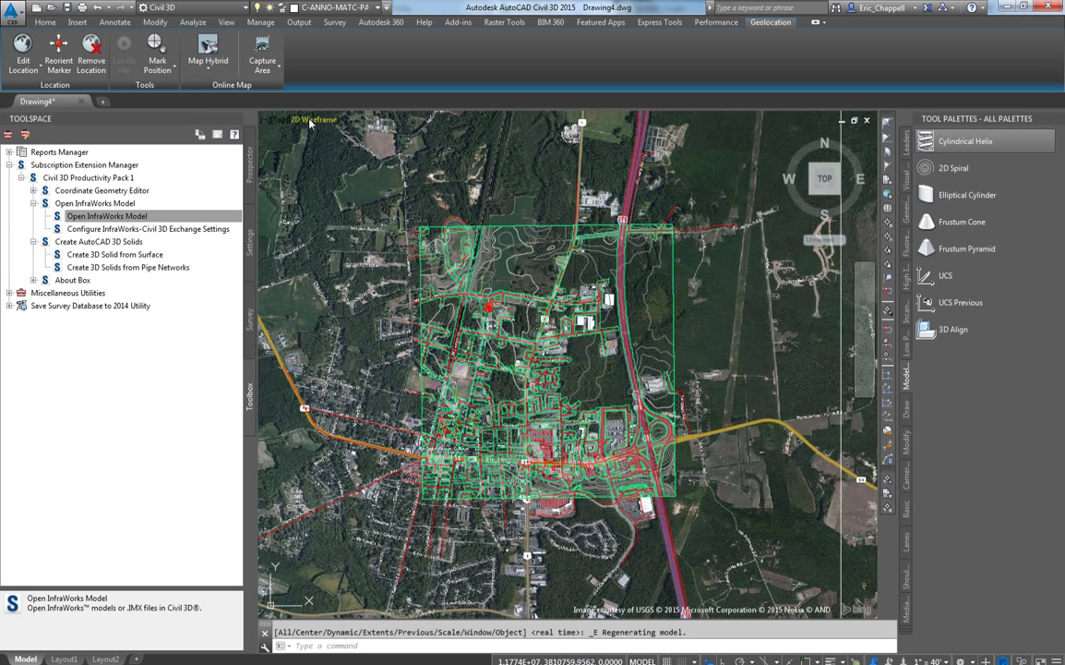
- Capture the online map as an image over the full extent of the imported surfaces, and turn the live map off
{"action": "left_click", "coordinate": [262, 73]}
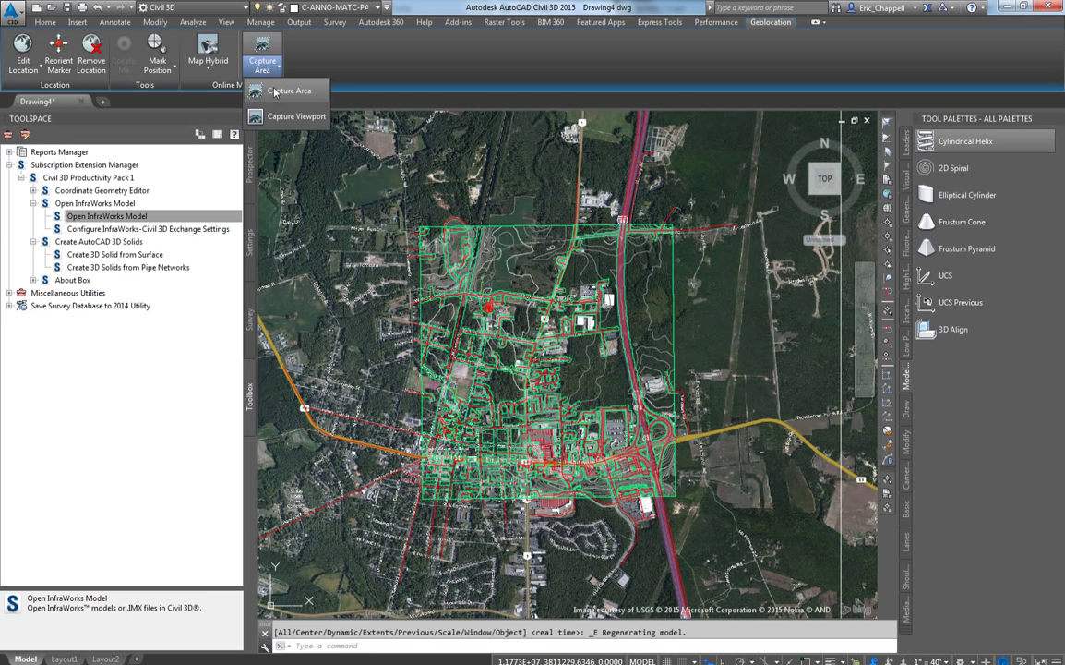
{"action": "left_click", "coordinate": [269, 95]}
{"action": "left_click", "coordinate": [414, 223]}
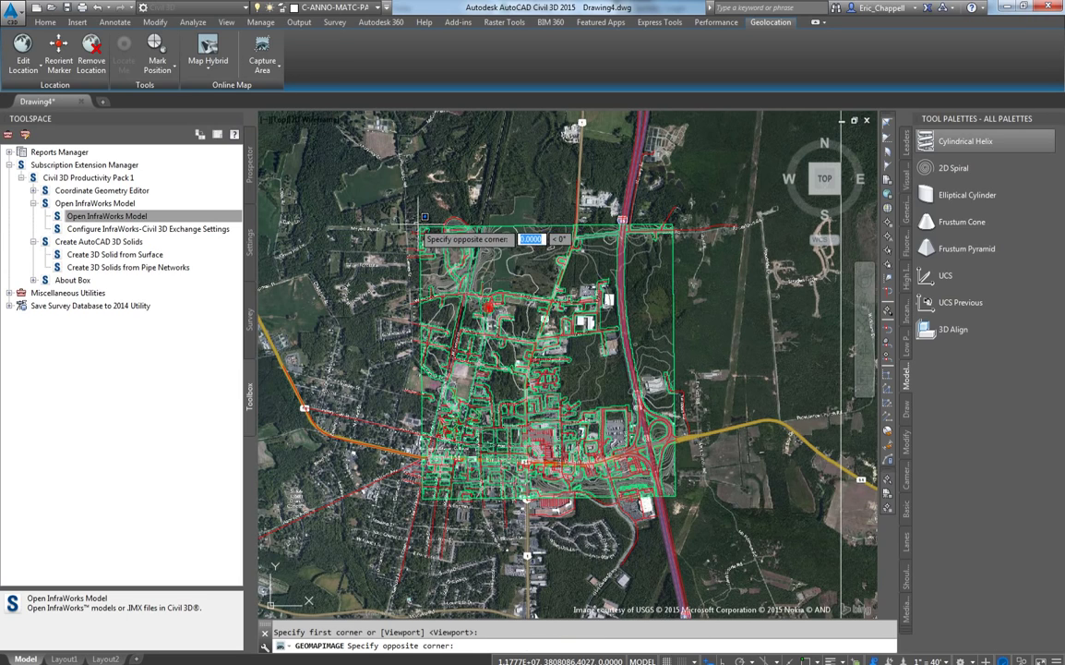
{"action": "left_click", "coordinate": [674, 498]}
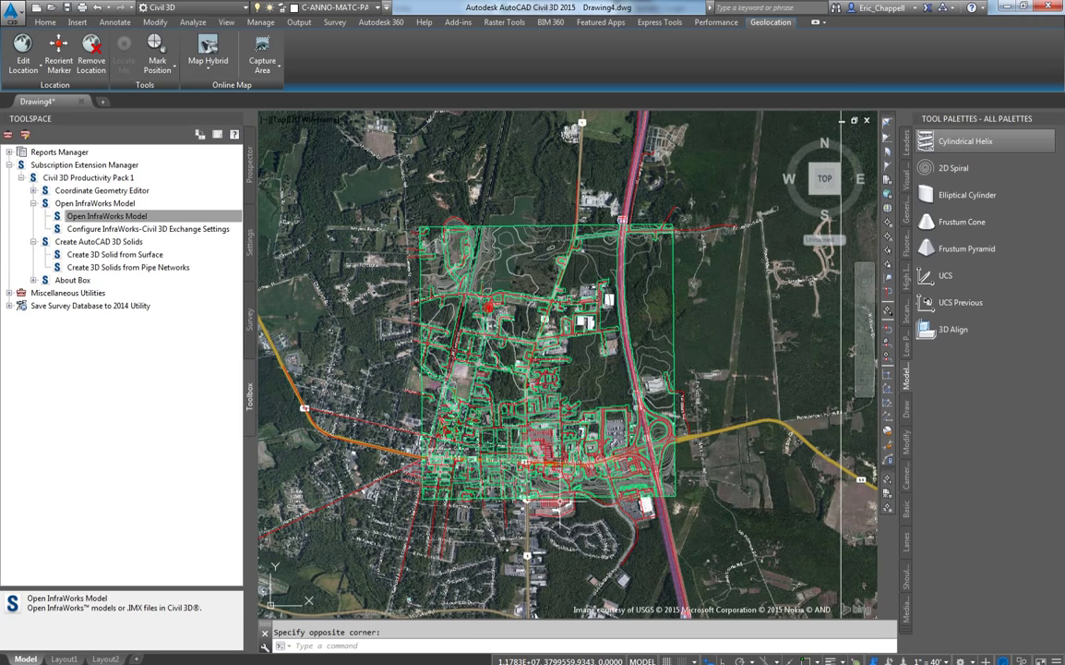
{"action": "left_click", "coordinate": [208, 73]}
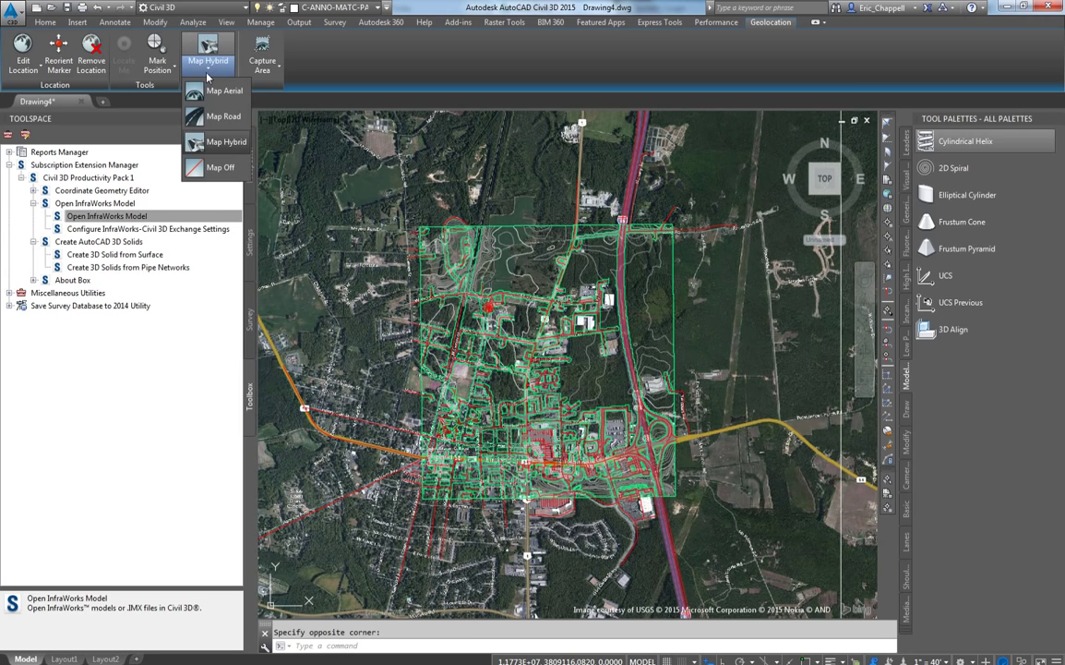
{"action": "left_click", "coordinate": [220, 167]}
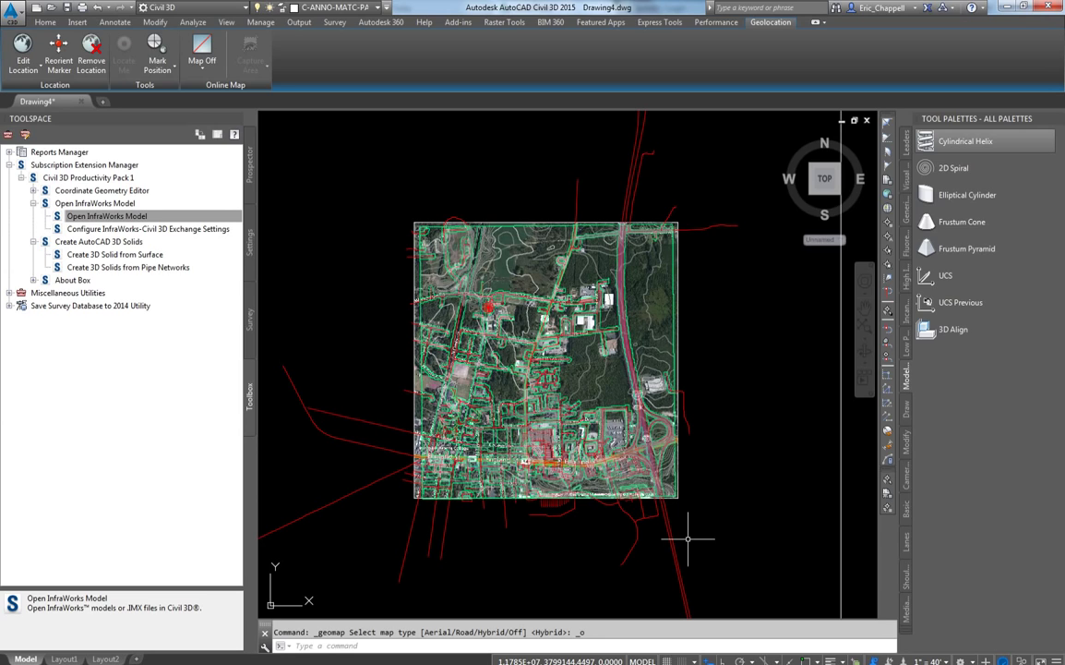
- Examine the captured imagery against the imported linework and locate the AIW_Existing_Ground and AIW_Existing_Transportation surfaces in the drawing's surface list
{"action": "scroll", "coordinate": [577, 474], "scroll_direction": "up", "scroll_amount": 4}
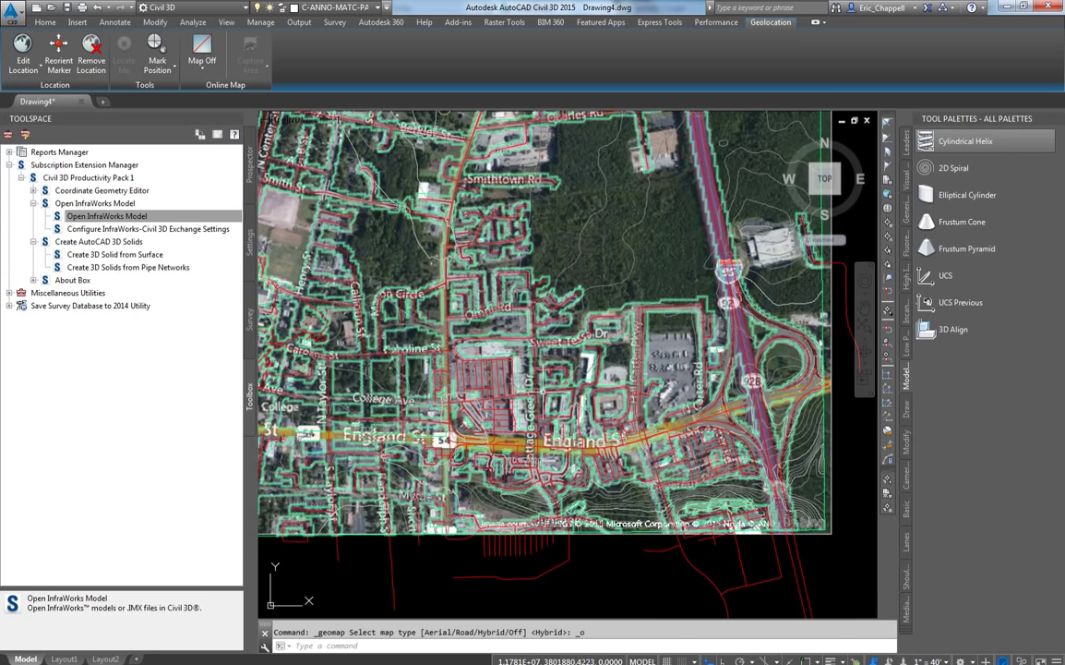
{"action": "scroll", "coordinate": [539, 391], "scroll_direction": "down", "scroll_amount": 4}
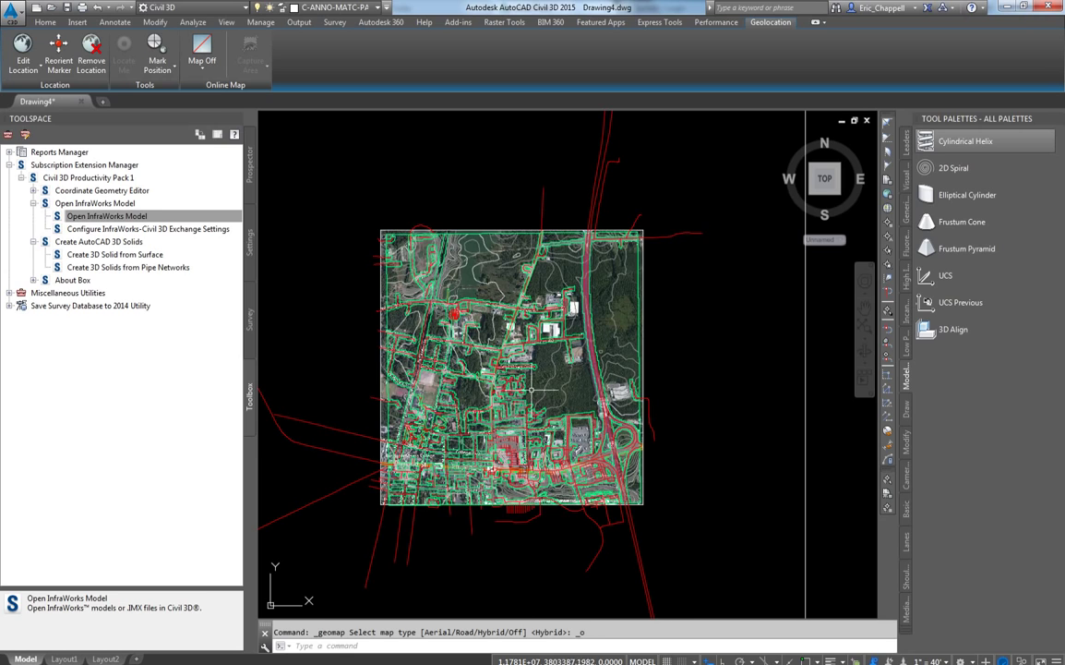
{"action": "scroll", "coordinate": [509, 360], "scroll_direction": "up", "scroll_amount": 8}
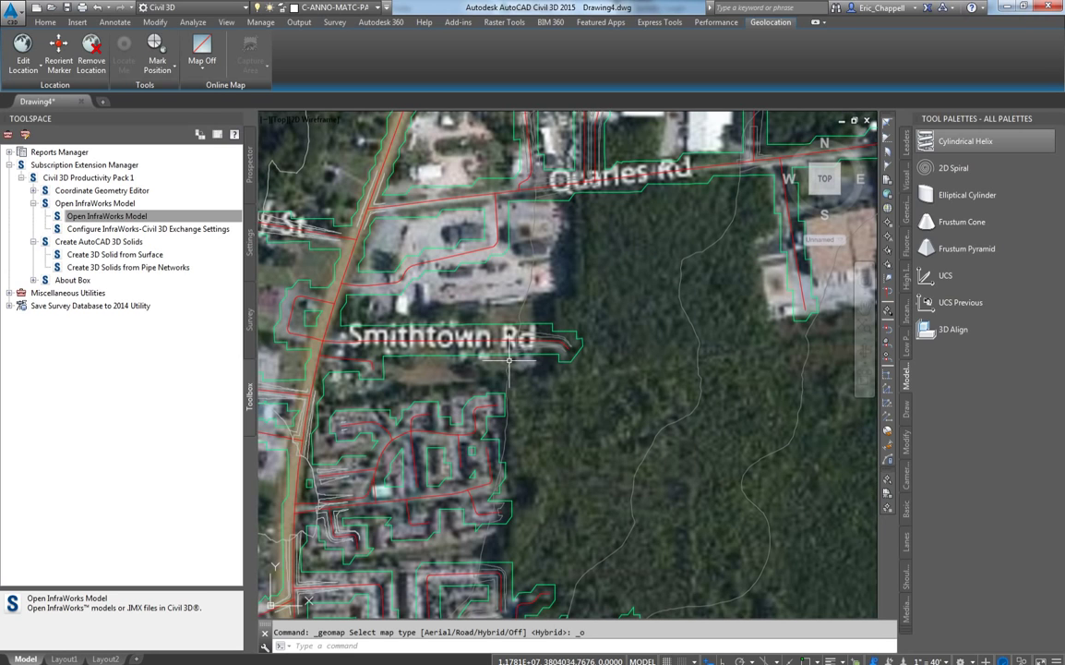
{"action": "left_click", "coordinate": [245, 166]}
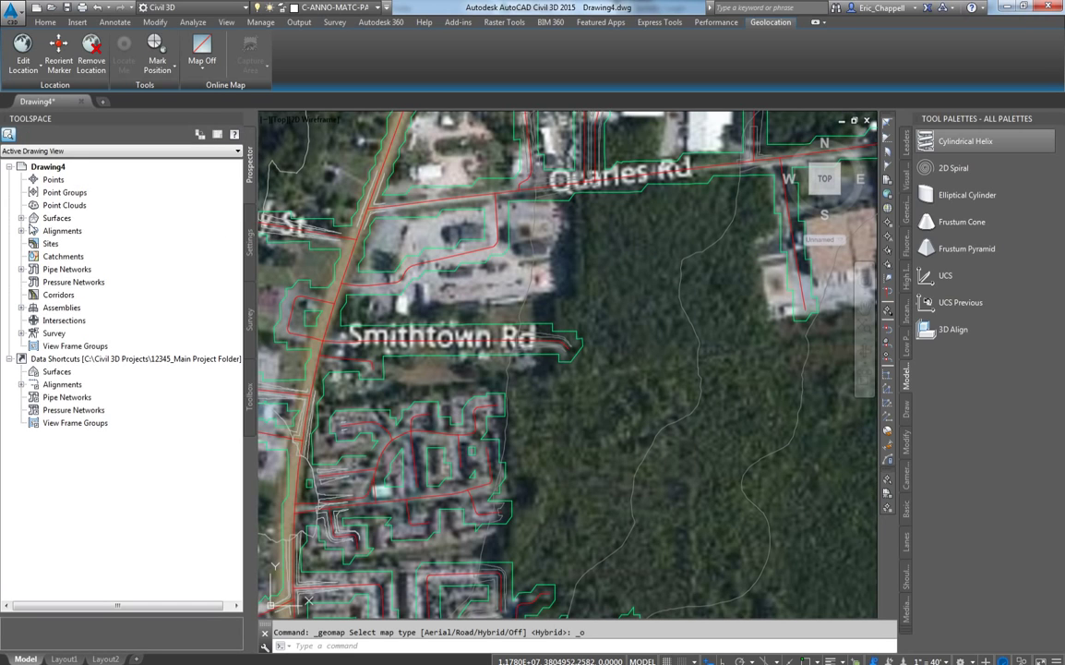
{"action": "left_click", "coordinate": [21, 217]}
{"action": "left_click", "coordinate": [91, 231]}
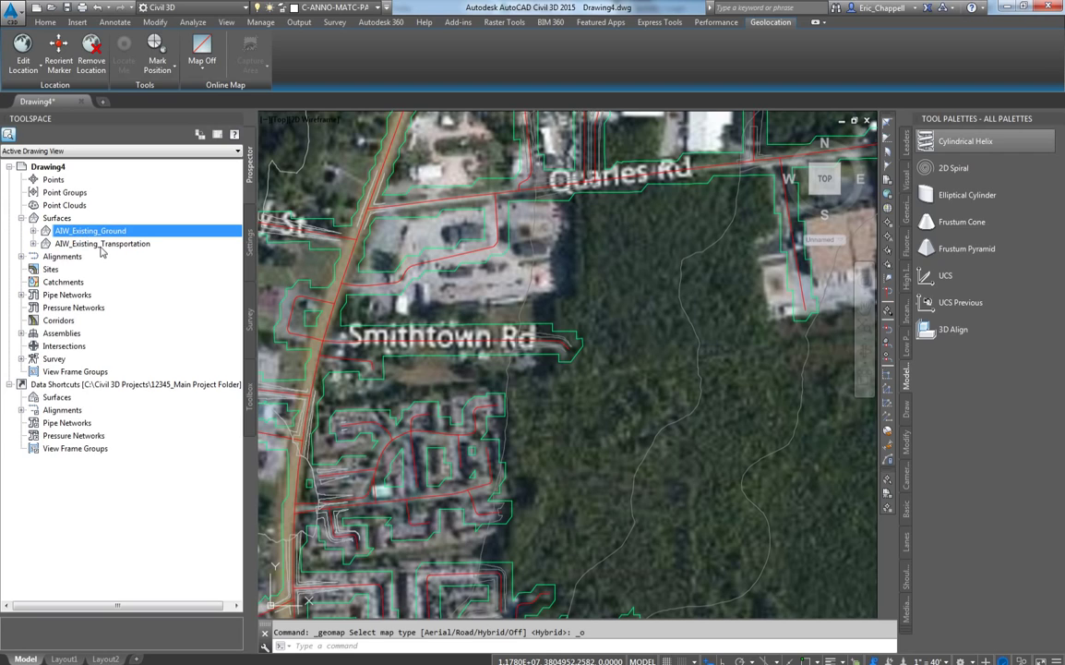
{"action": "left_click", "coordinate": [103, 244]}
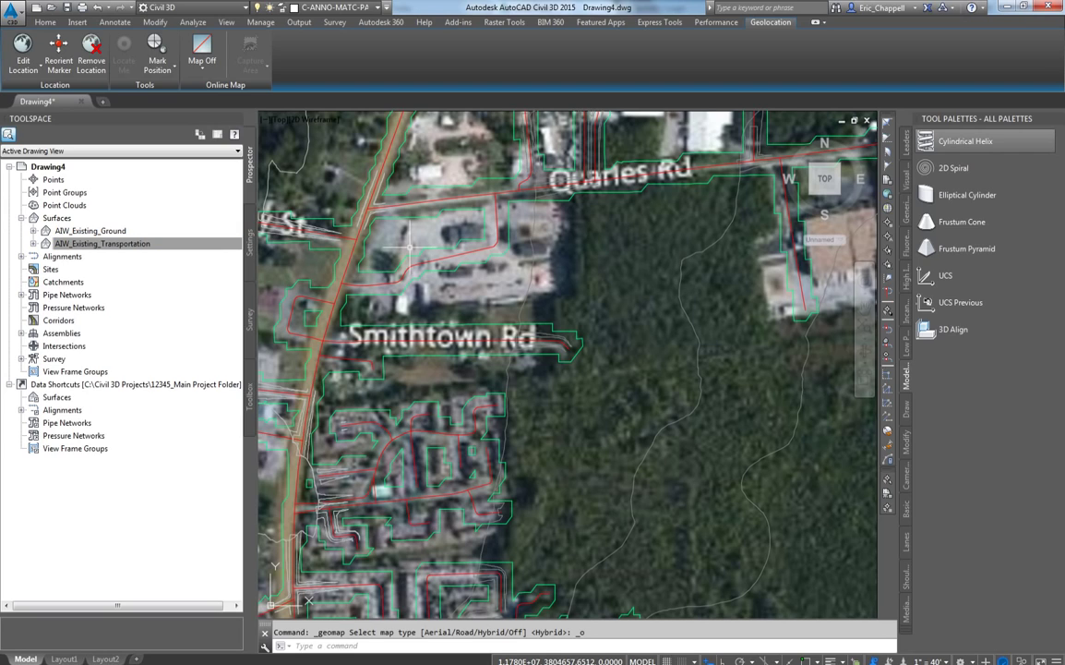
- Set the surface style of AIW_Existing_Transportation to _No Display in its surface properties
{"action": "left_click", "coordinate": [571, 327]}
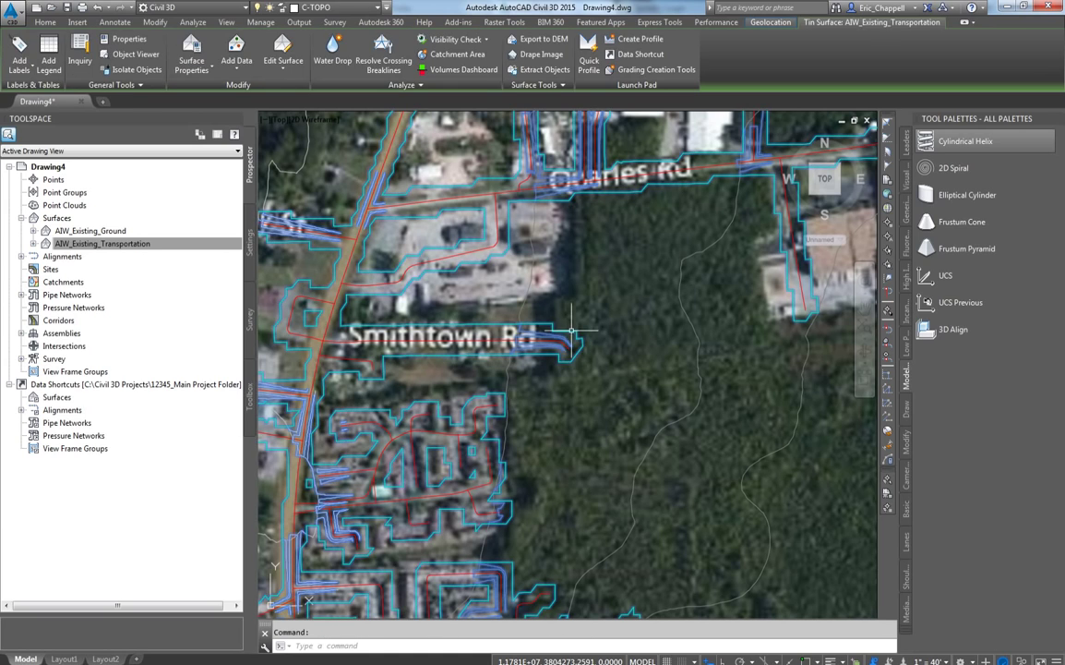
{"action": "right_click", "coordinate": [572, 330]}
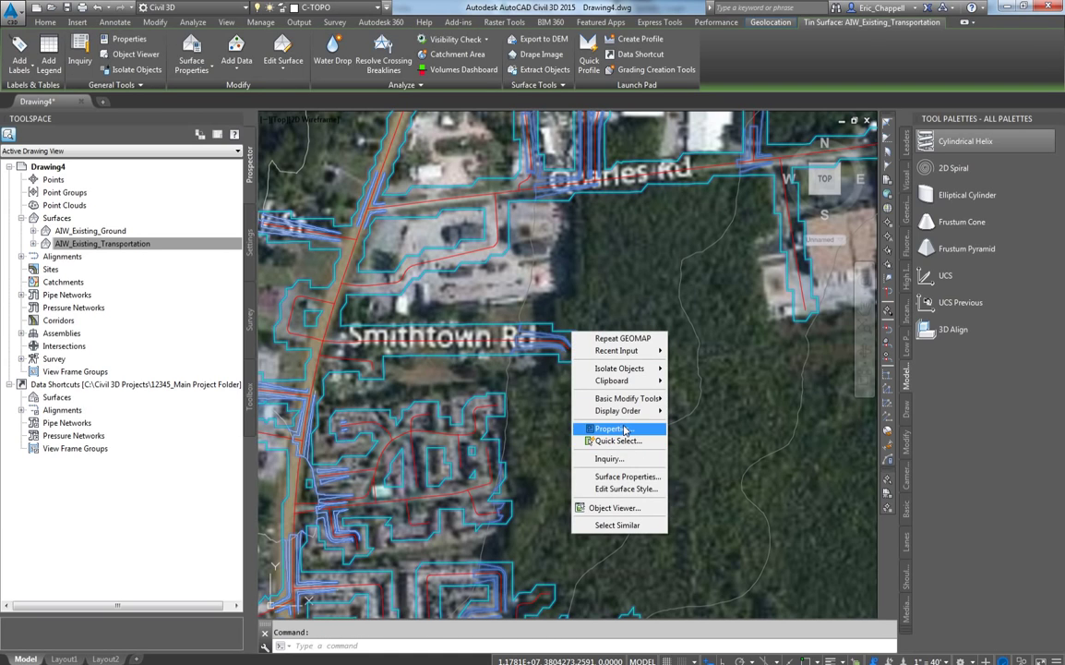
{"action": "left_click", "coordinate": [627, 477]}
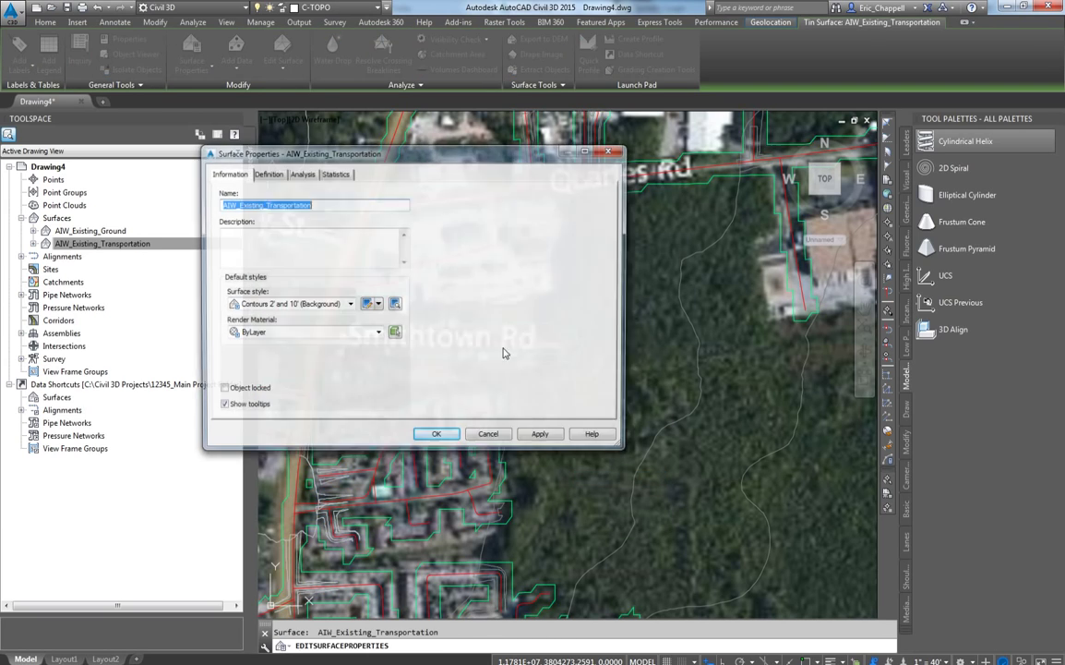
{"action": "left_click", "coordinate": [290, 306]}
{"action": "left_click", "coordinate": [277, 322]}
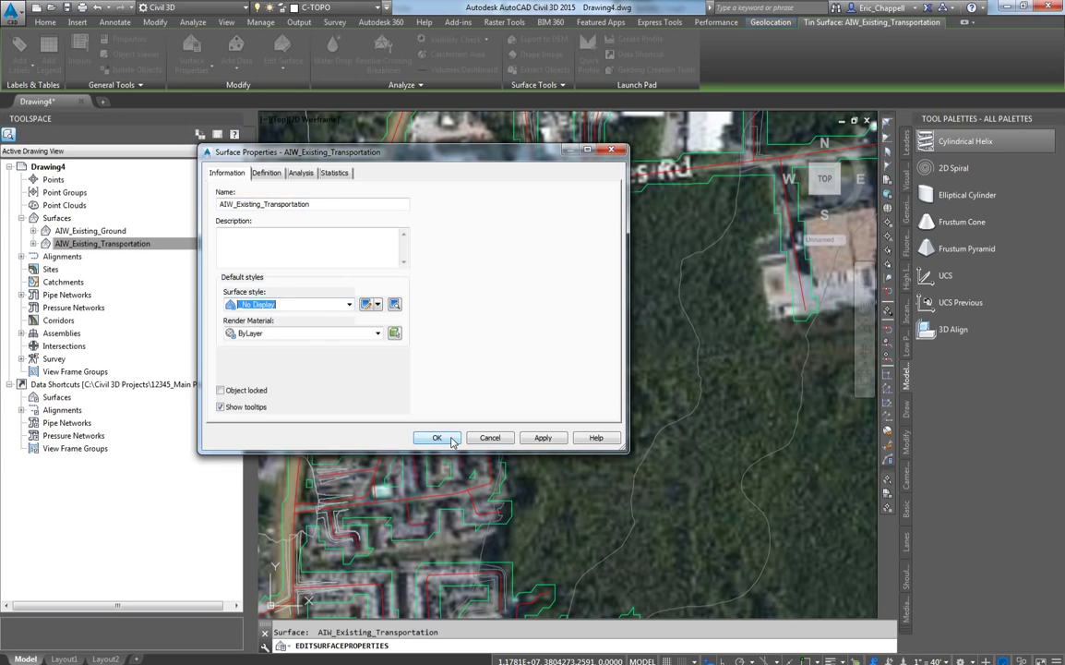
{"action": "left_click", "coordinate": [449, 440]}
- Erase the captured map image to view the bare contours and road lines, and undo the erase
{"action": "scroll", "coordinate": [533, 450], "scroll_direction": "down", "scroll_amount": 8}
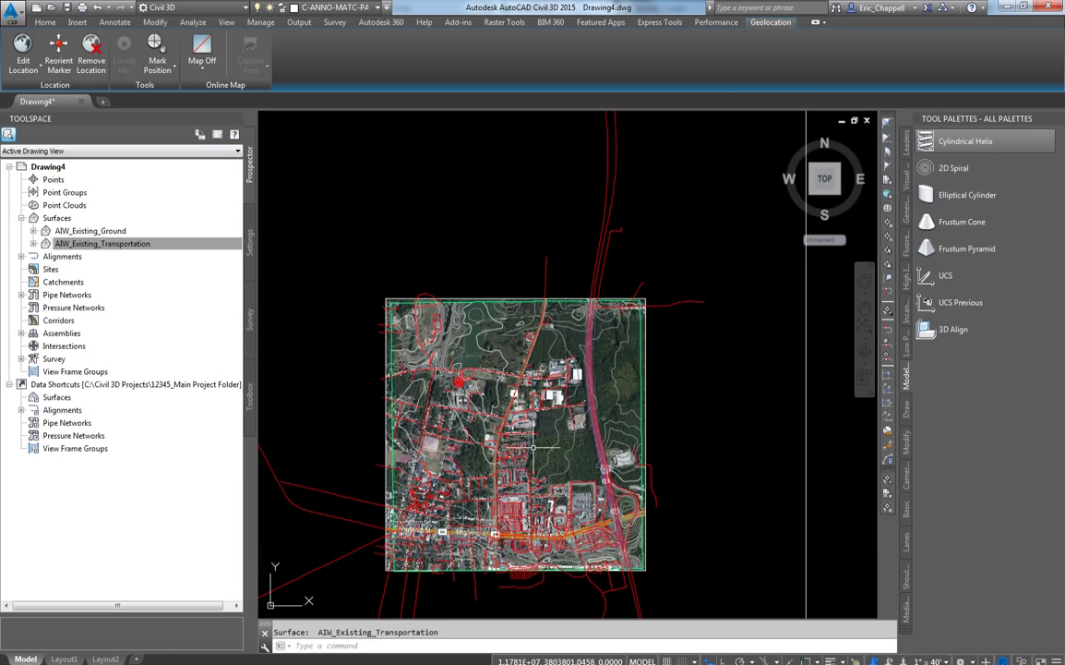
{"action": "middle_click_drag", "start_coordinate": [533, 449], "coordinate": [531, 404]}
{"action": "scroll", "coordinate": [468, 350], "scroll_direction": "up", "scroll_amount": 3}
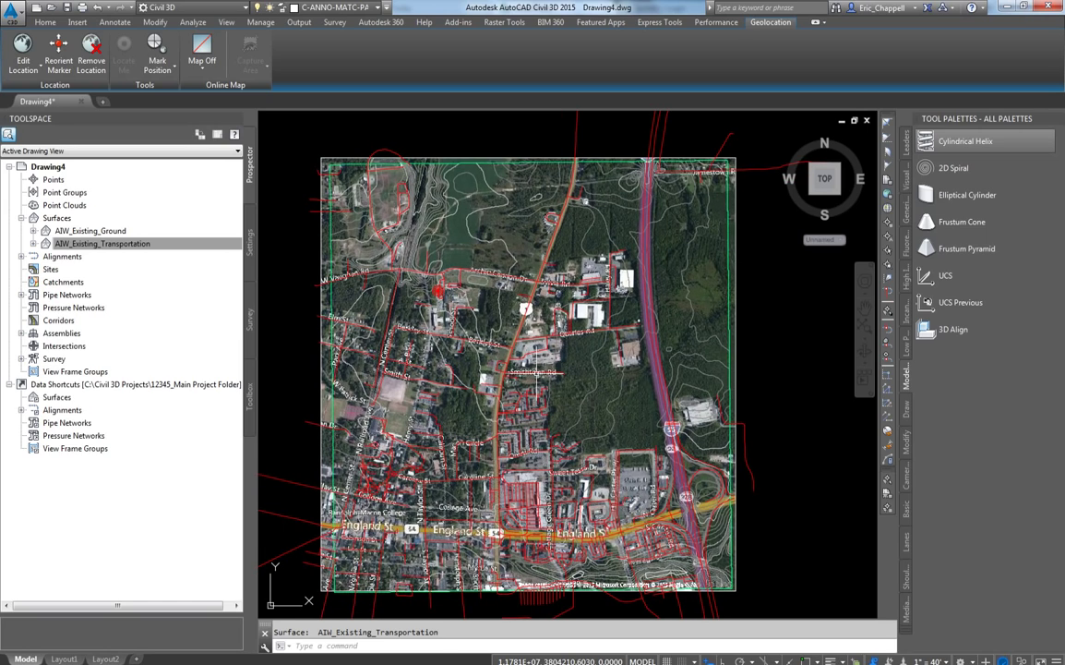
{"action": "left_click", "coordinate": [323, 367]}
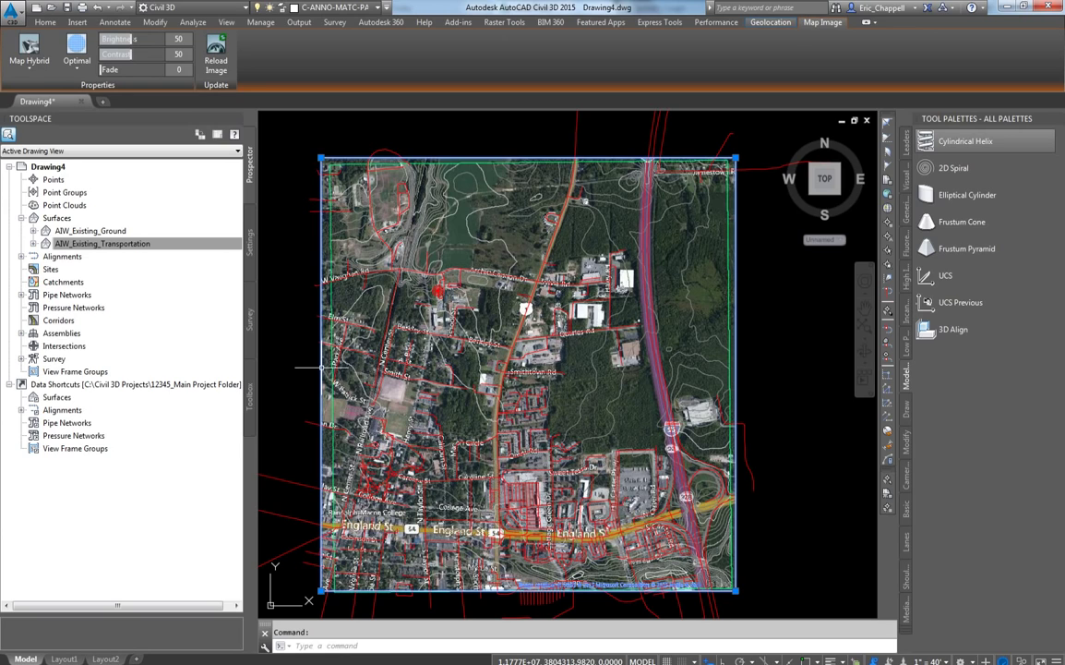
{"action": "key", "text": "Delete"}
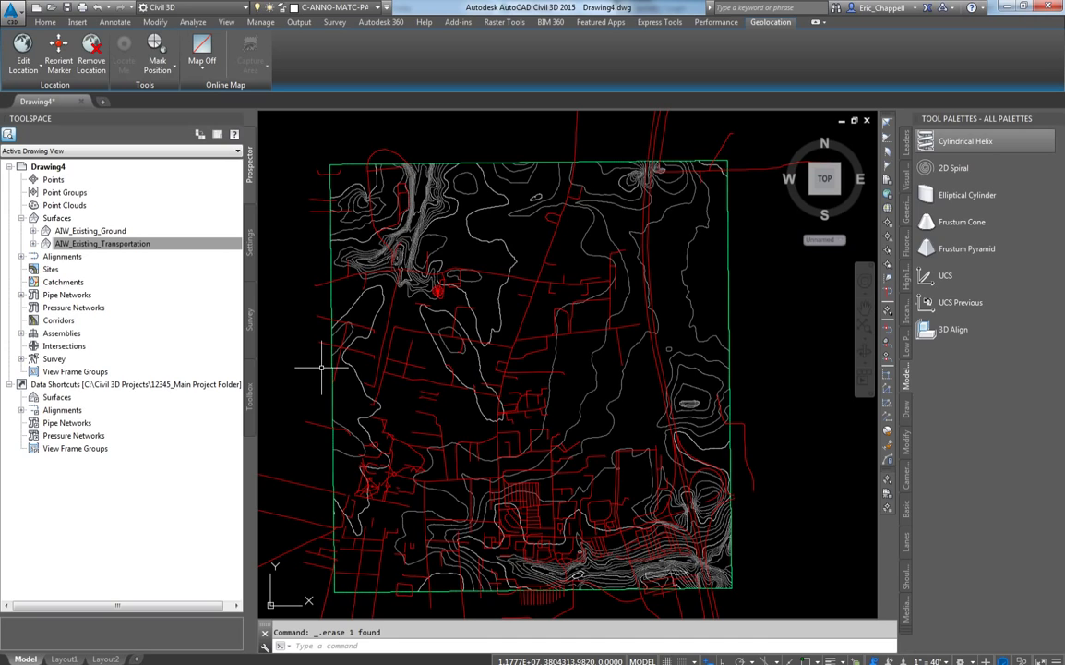
{"action": "type", "text": "u"}
{"action": "key", "text": "Return"}
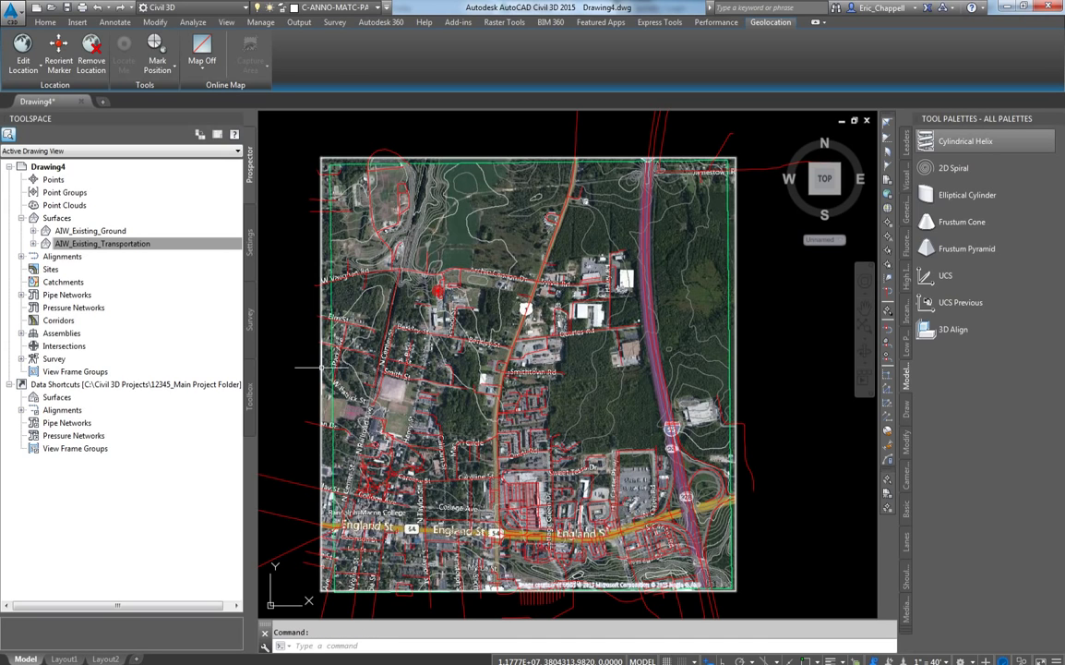